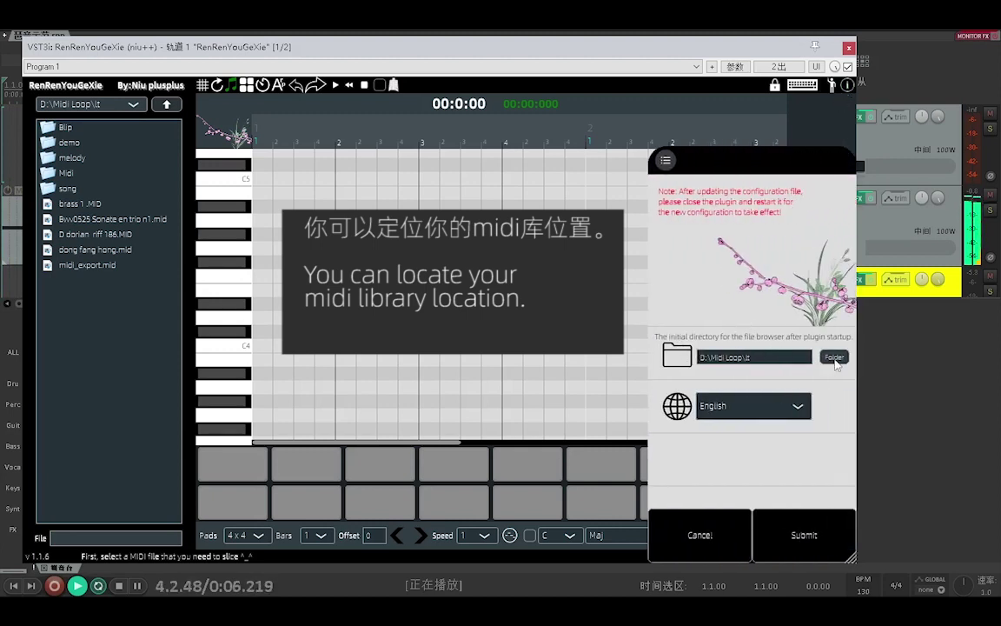
# Choose the demo folder inside D:\Midi Loop\lt as the file browser's initial directory and submit the configuration.
pyautogui.click(834, 357)
pyautogui.click(248, 177)
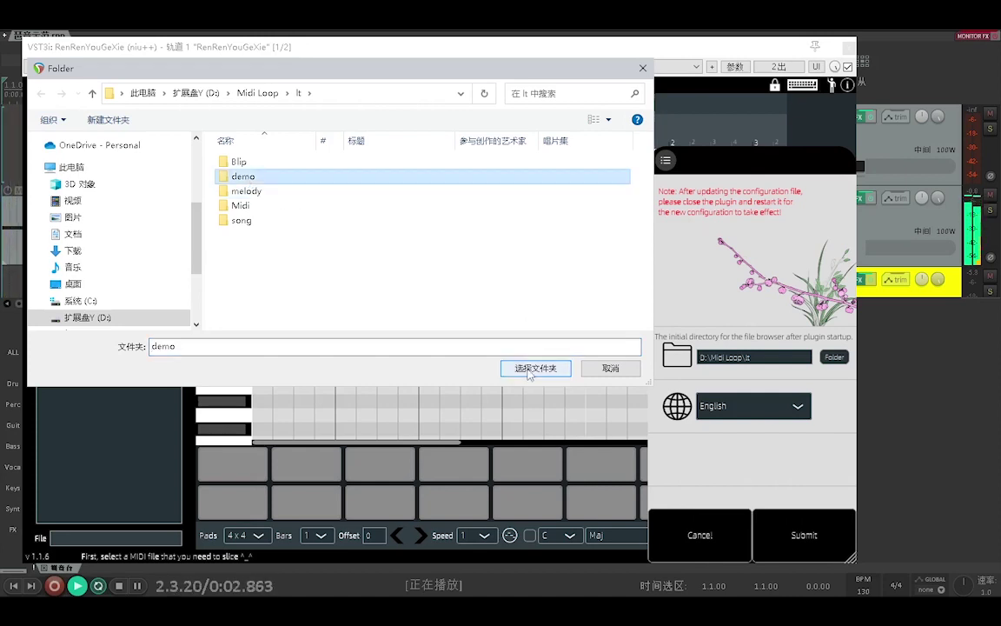
pyautogui.click(528, 369)
pyautogui.click(774, 532)
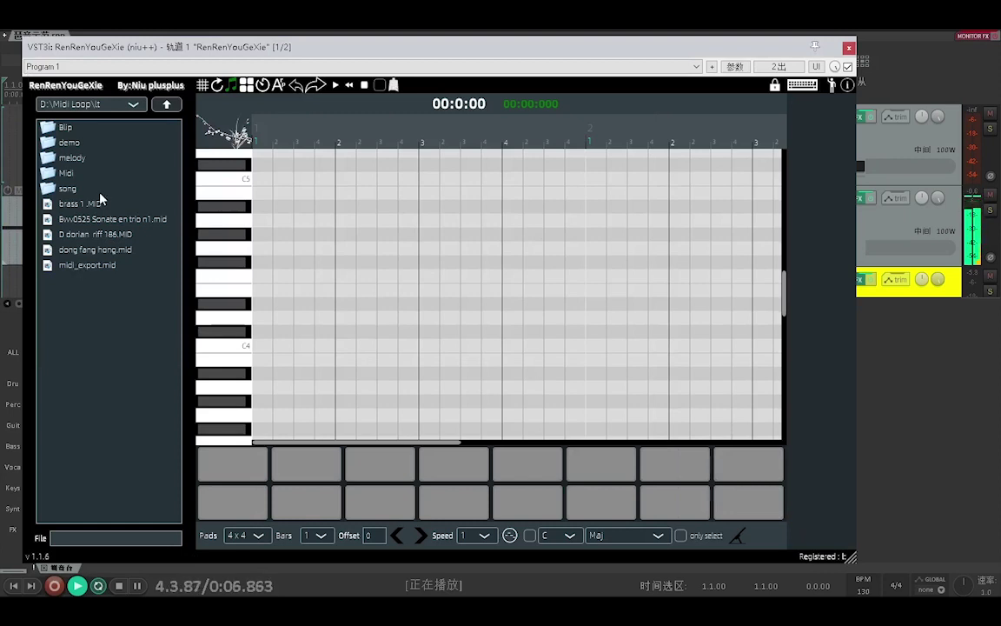
# Open the demo folder in the file browser and load 5.mid into the slice pads.
pyautogui.doubleClick(70, 143)
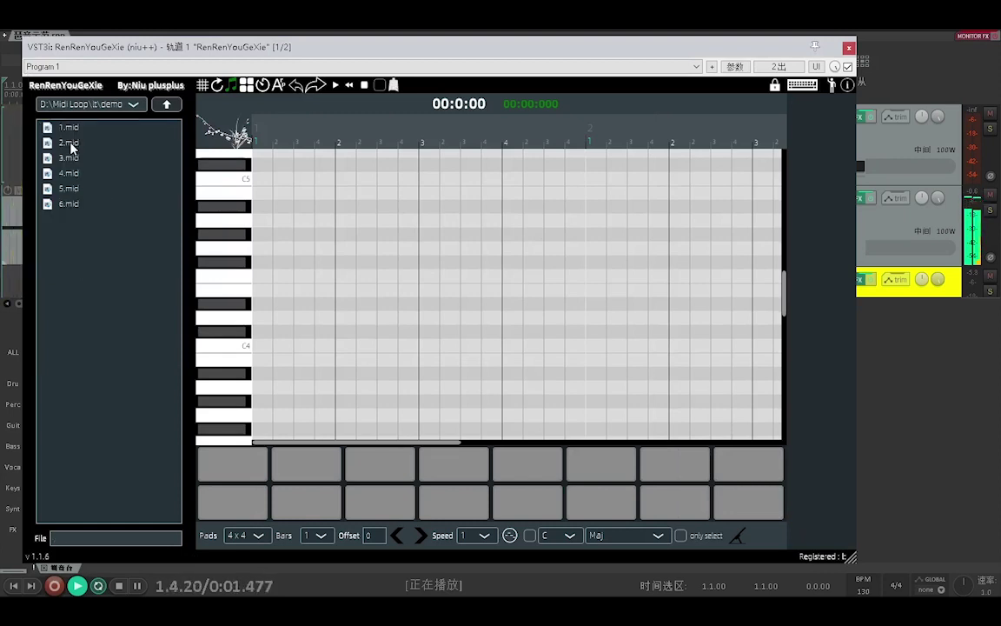
pyautogui.doubleClick(69, 188)
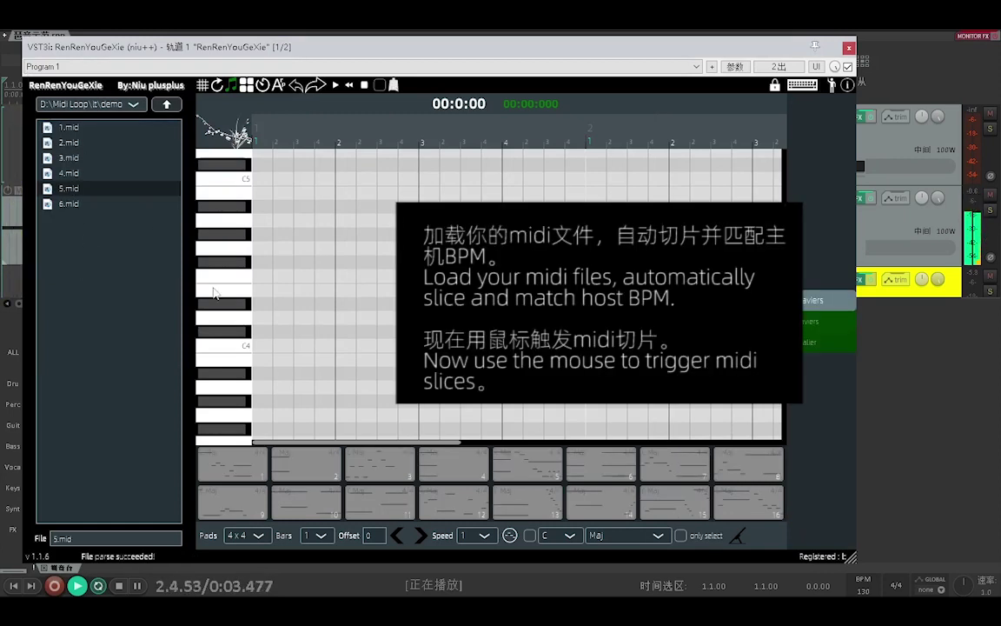
# Audition the MIDI slices on pads 1, 2, 3 and 5, retriggering pad 2 several times.
pyautogui.click(232, 465)
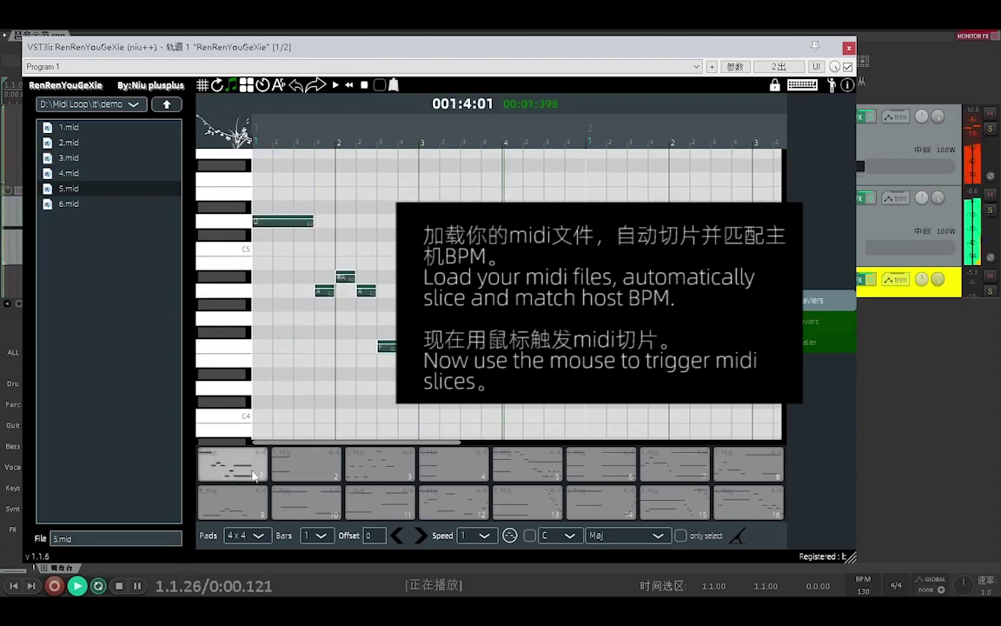
pyautogui.click(292, 473)
pyautogui.click(292, 476)
pyautogui.click(292, 476)
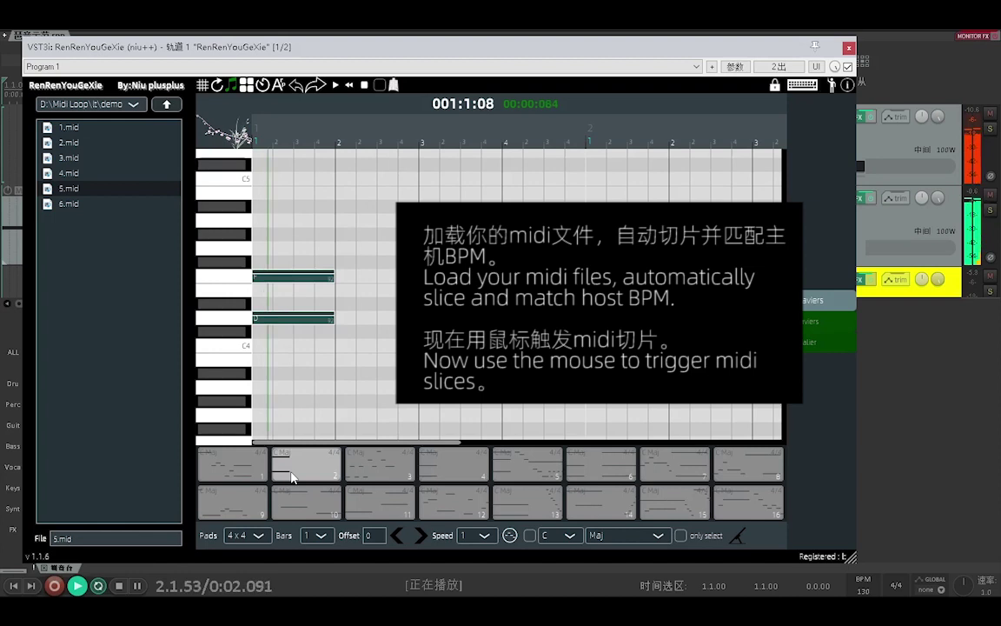
pyautogui.click(365, 474)
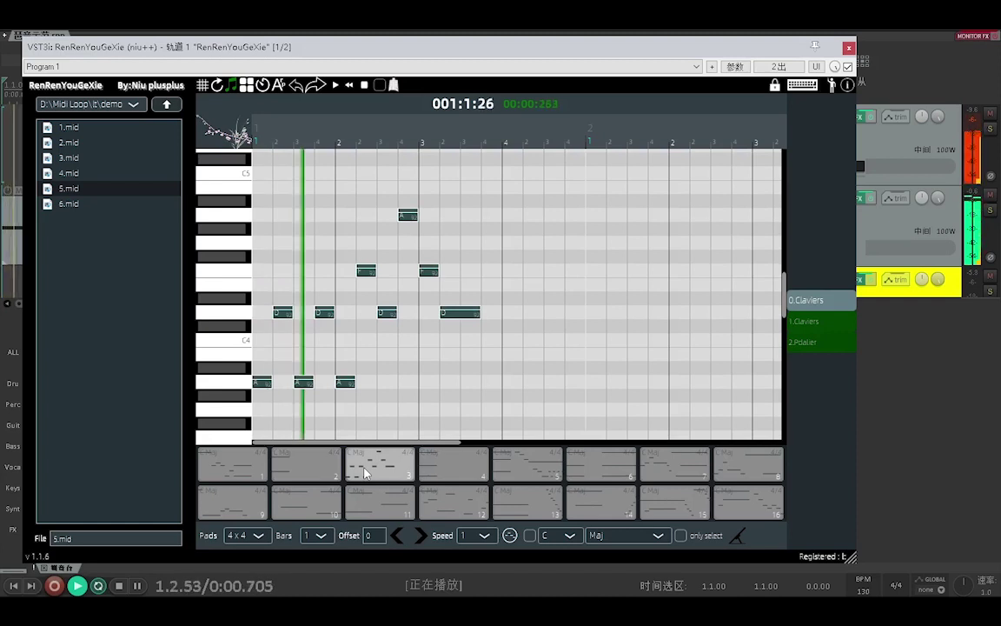
pyautogui.click(509, 475)
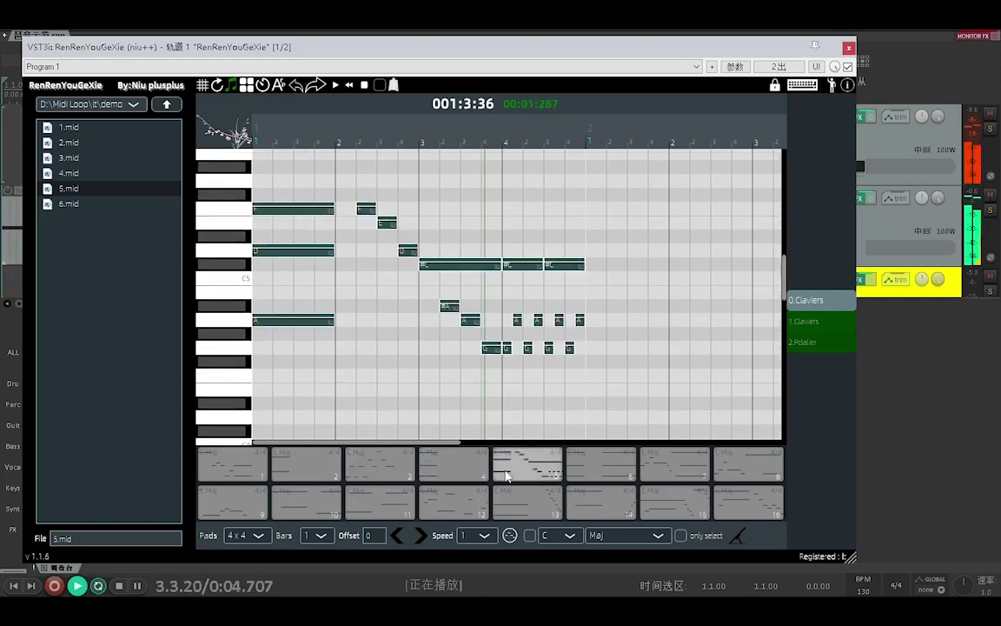
# Trigger pads 1 to 4 from the computer keyboard, repeating pad 2 and alternating between pads 3 and 4.
pyautogui.press('1')
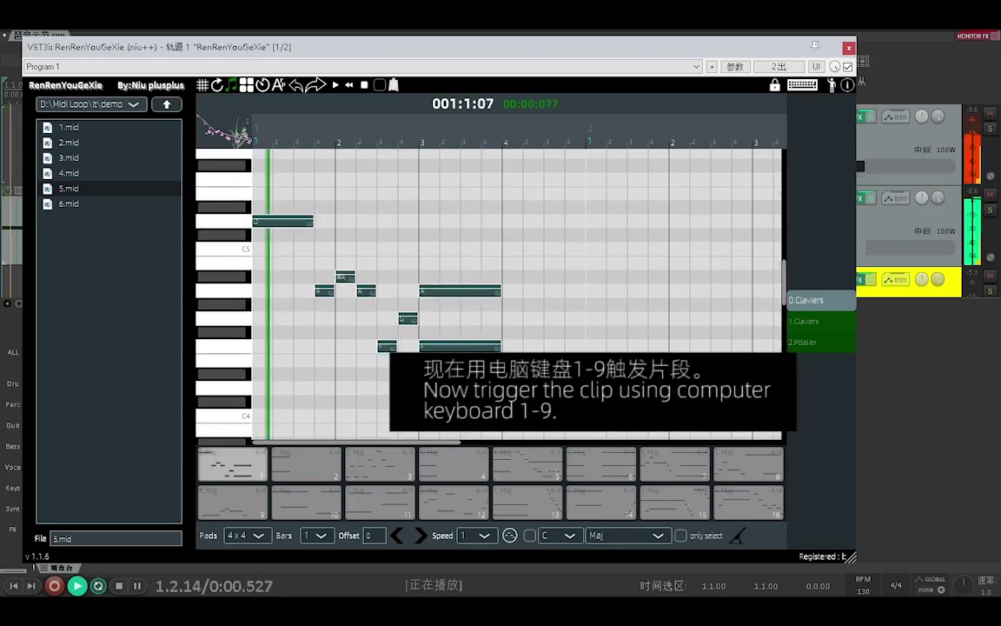
pyautogui.press('2')
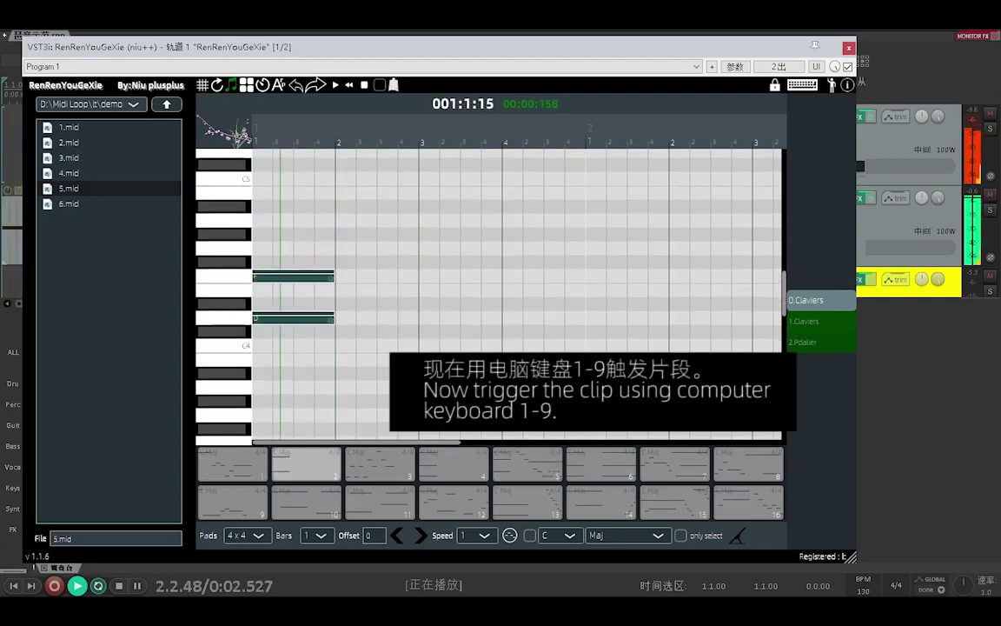
pyautogui.press('2')
pyautogui.press('2')
pyautogui.press('2')
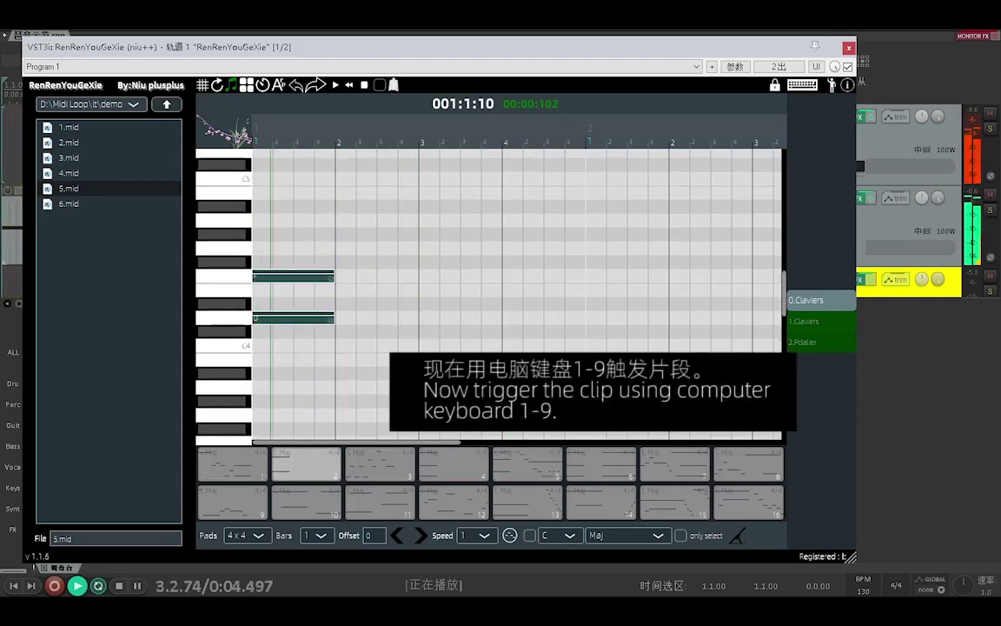
pyautogui.press('3')
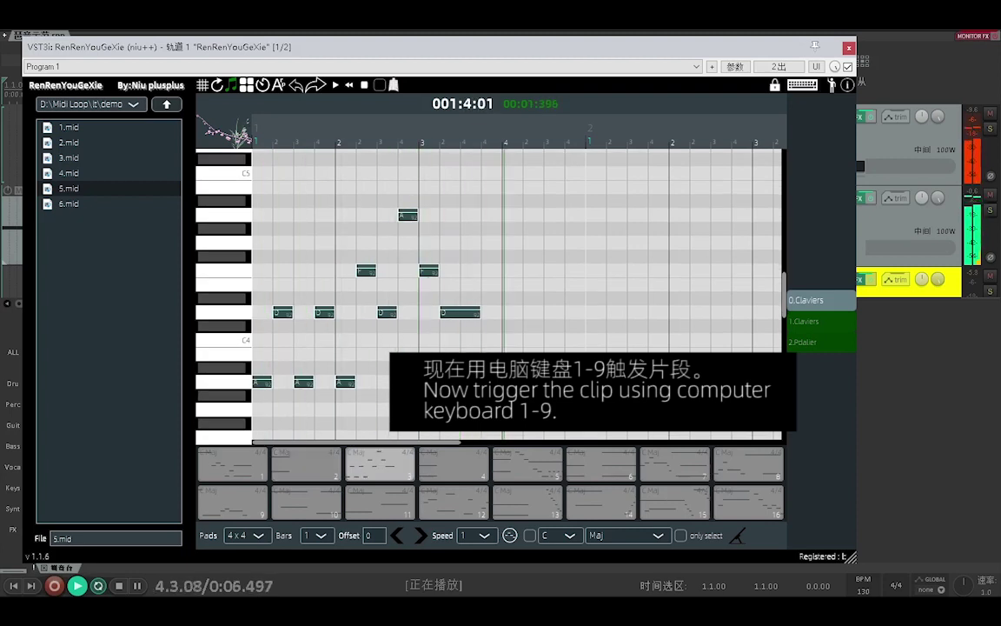
pyautogui.press('4')
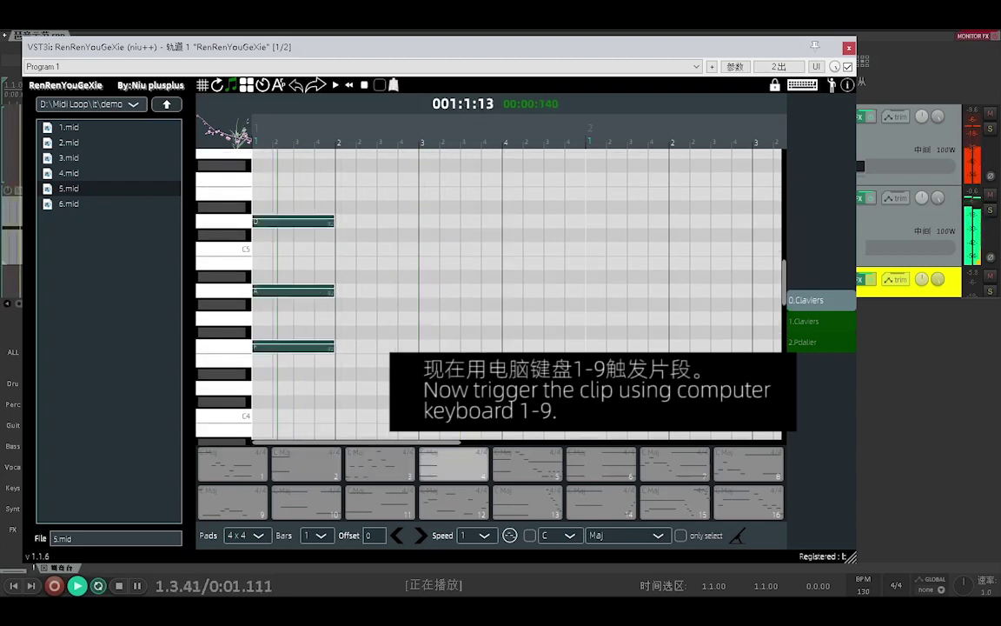
pyautogui.press('4')
pyautogui.press('3')
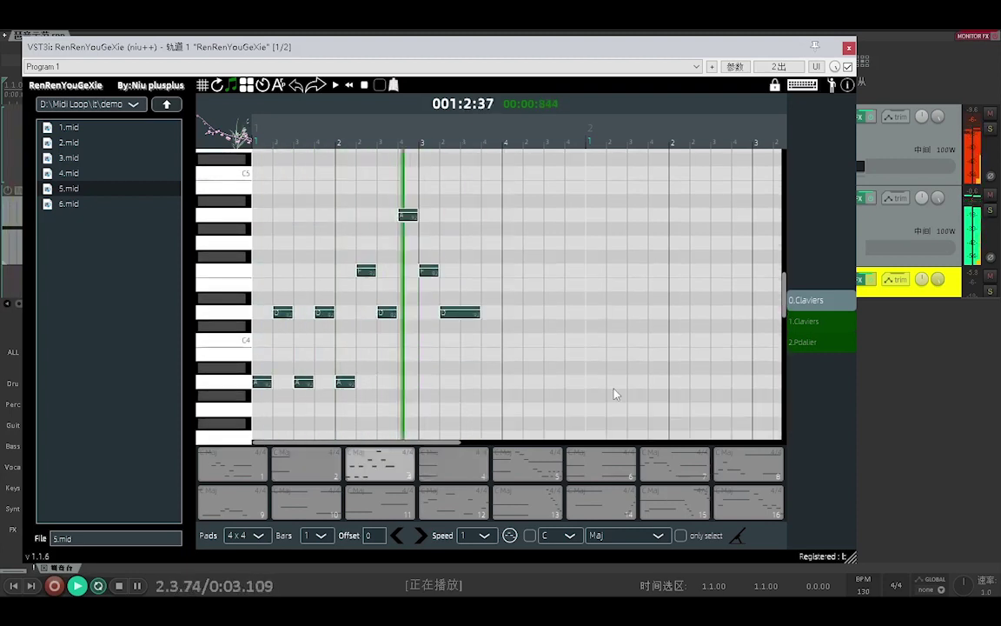
pyautogui.press('4')
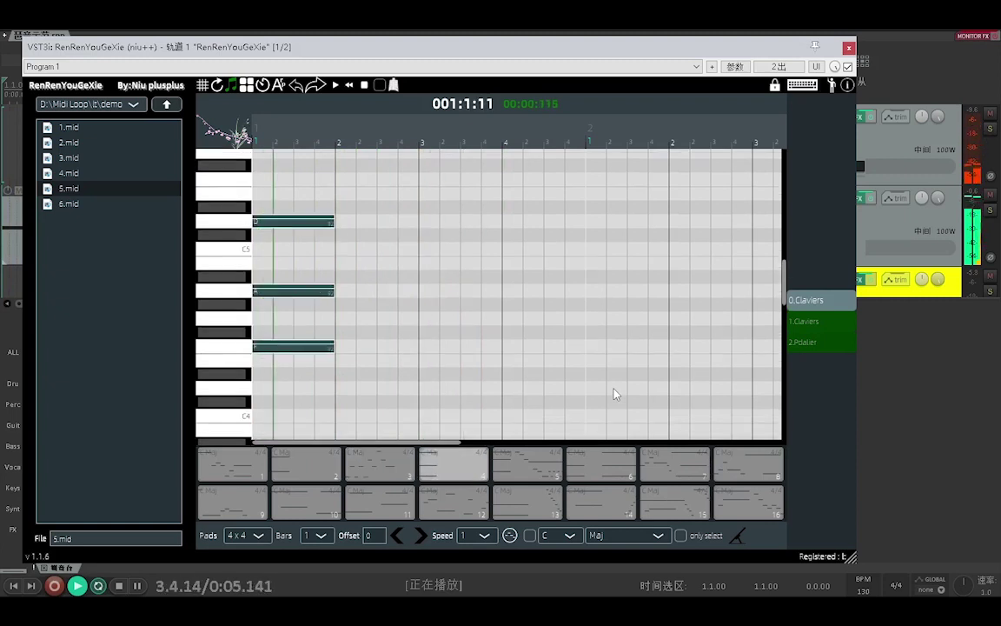
pyautogui.press('3')
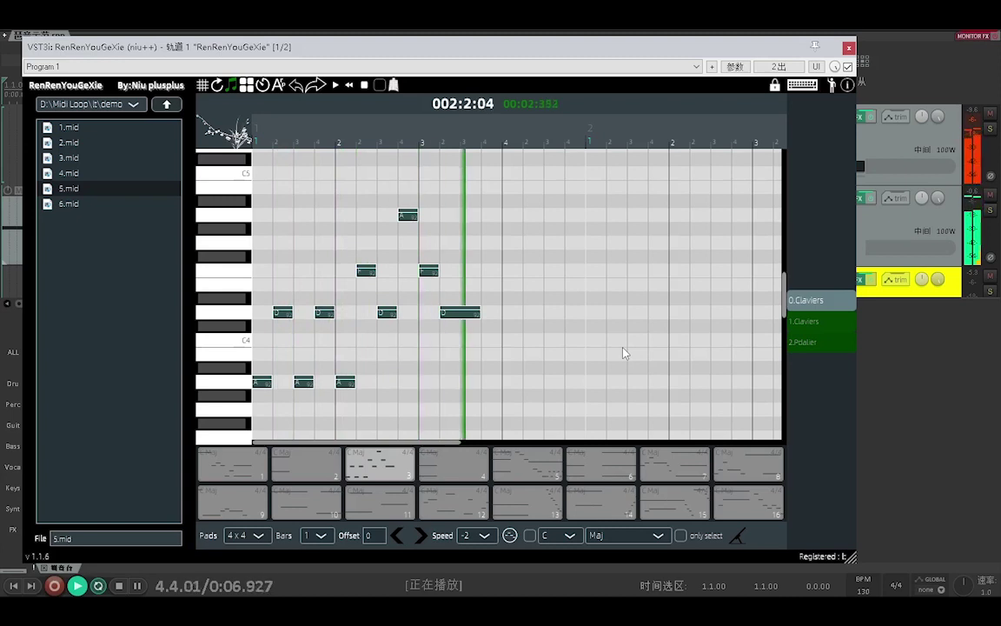
# Page the slice pads forward to offset 16.
pyautogui.press('pagedown')
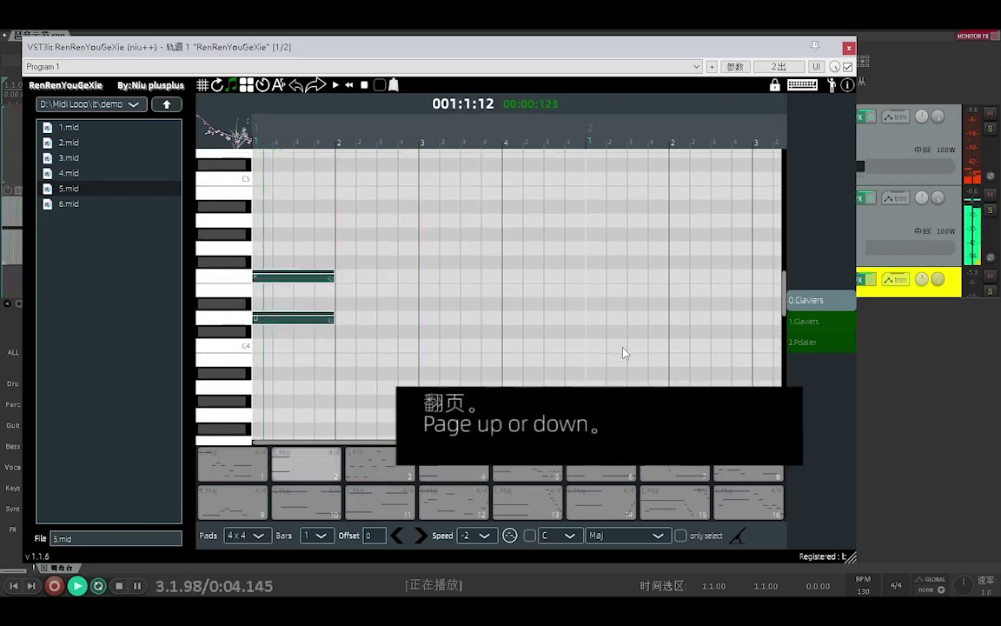
pyautogui.click(422, 536)
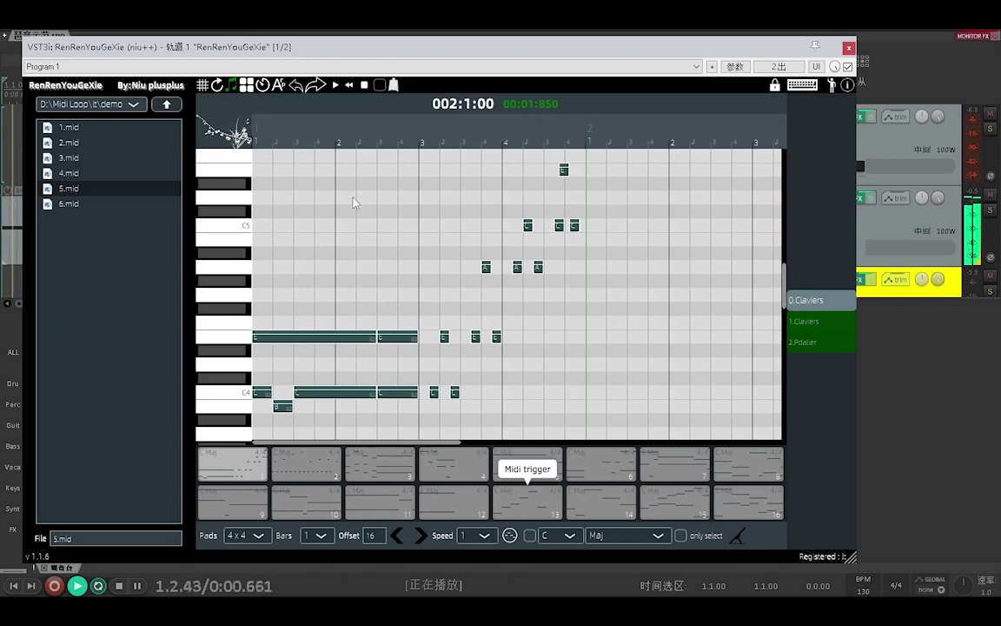
# Turn on the arpeggio function and page the slice pads back to offset 0.
pyautogui.click(278, 87)
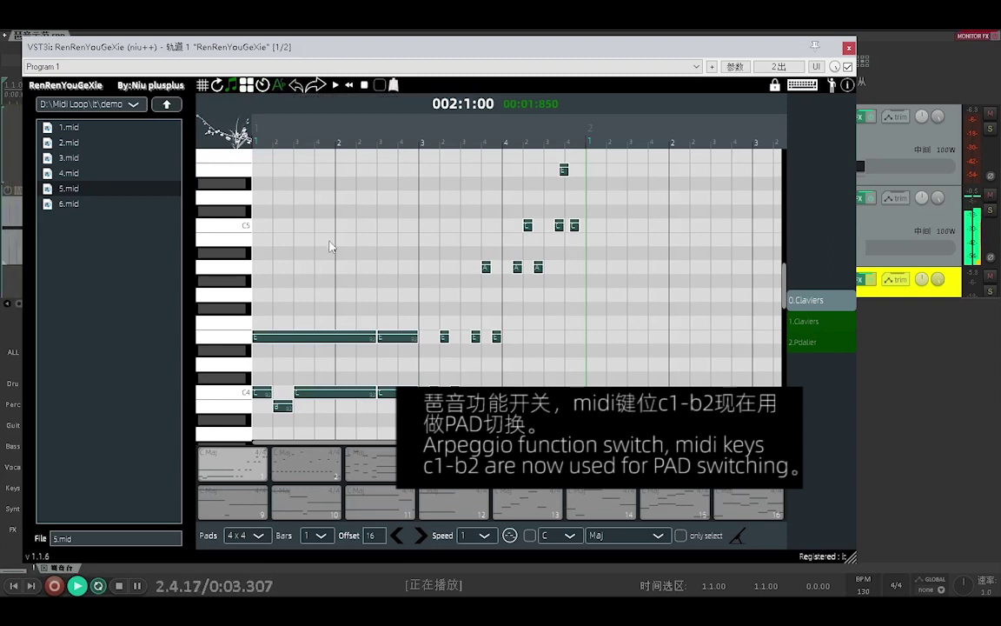
pyautogui.click(399, 538)
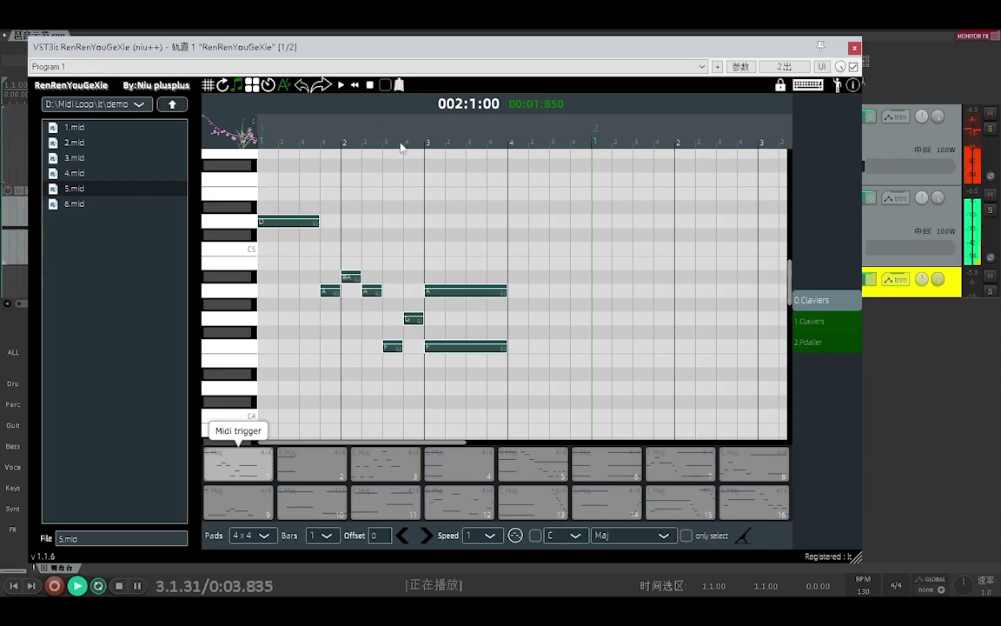
# Switch the arpeggio pattern through pads 3, 1, 3, 5, 7 and 16 of the first pad page.
pyautogui.click(380, 474)
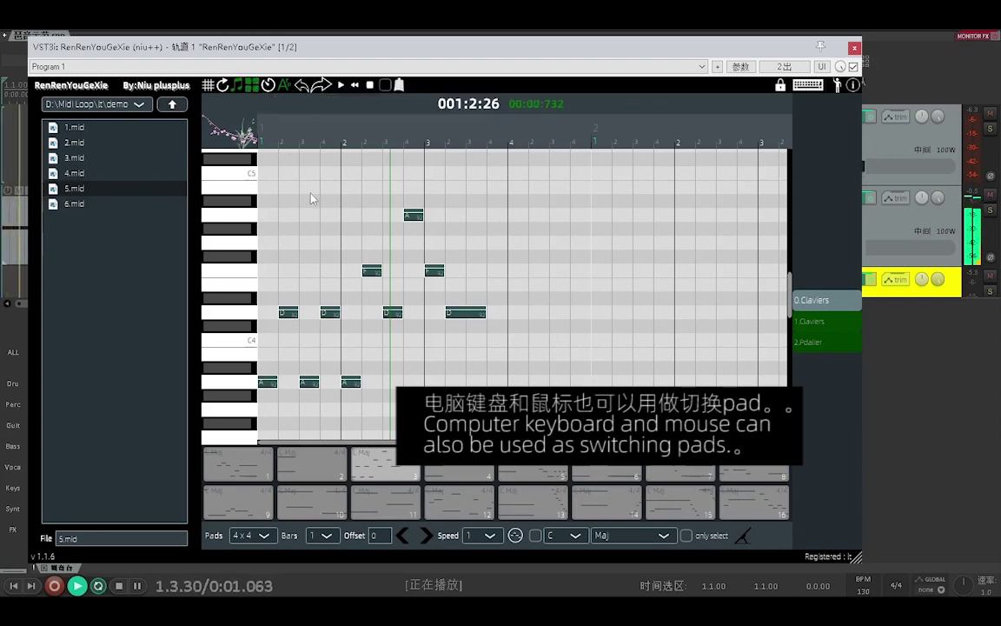
pyautogui.click(249, 472)
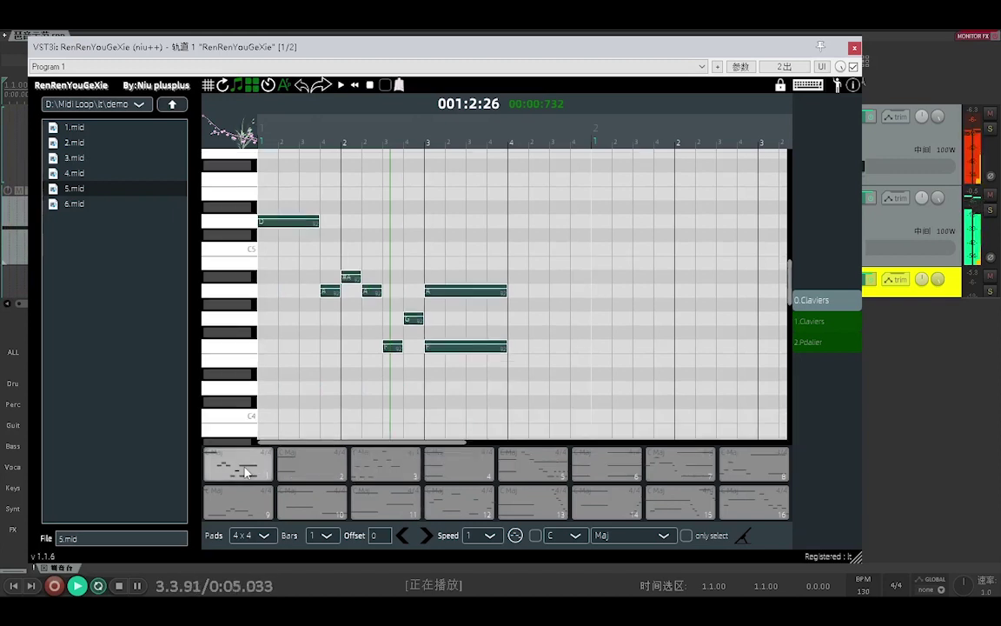
pyautogui.click(402, 469)
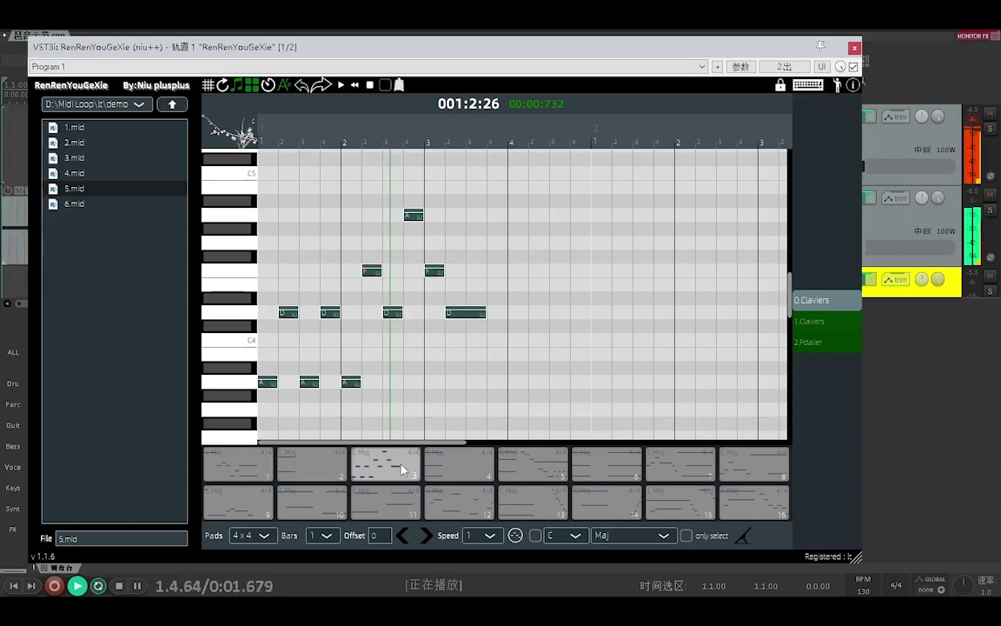
pyautogui.click(533, 469)
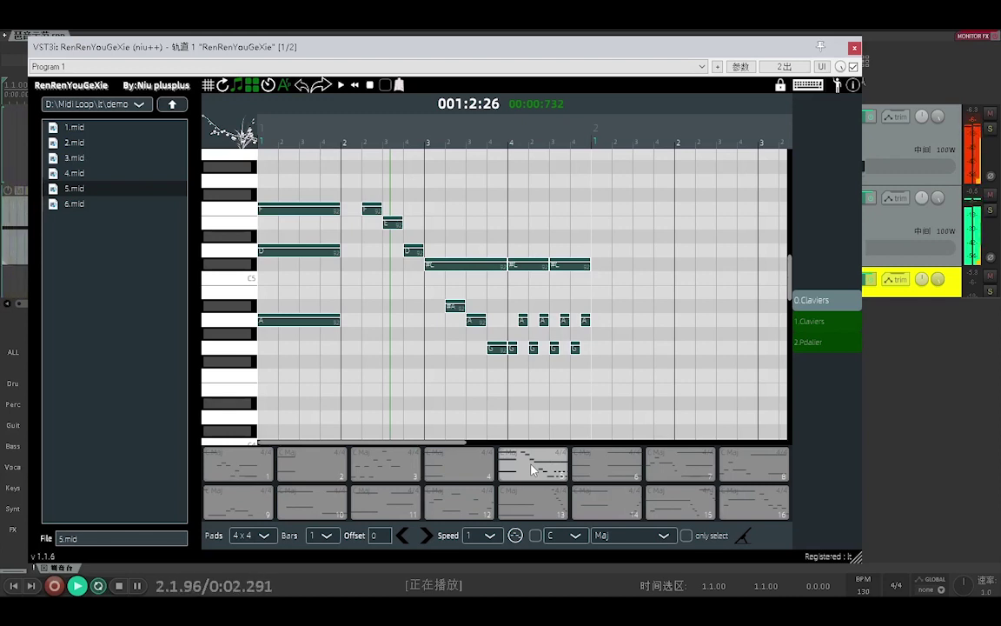
pyautogui.click(663, 470)
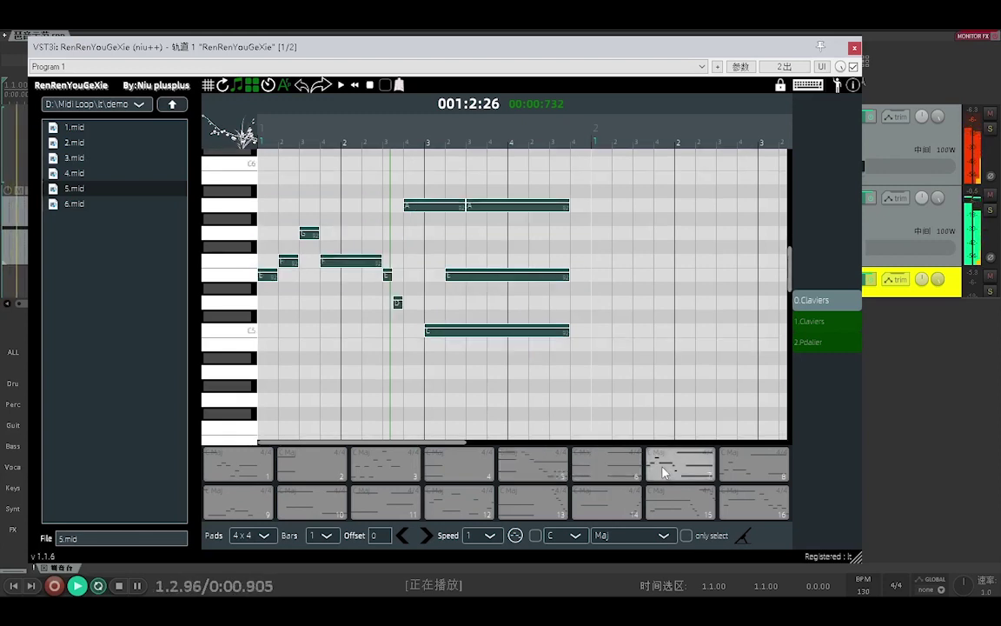
pyautogui.click(745, 507)
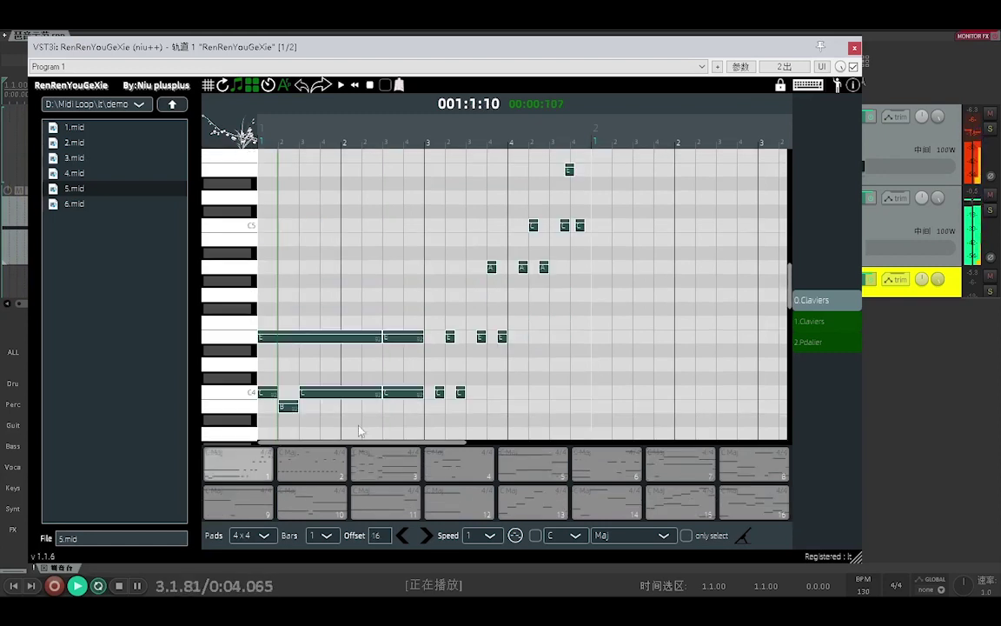
# Switch the arpeggio pattern through pads 2, 3, 4, 15 and 16 of the page at offset 16.
pyautogui.click(314, 463)
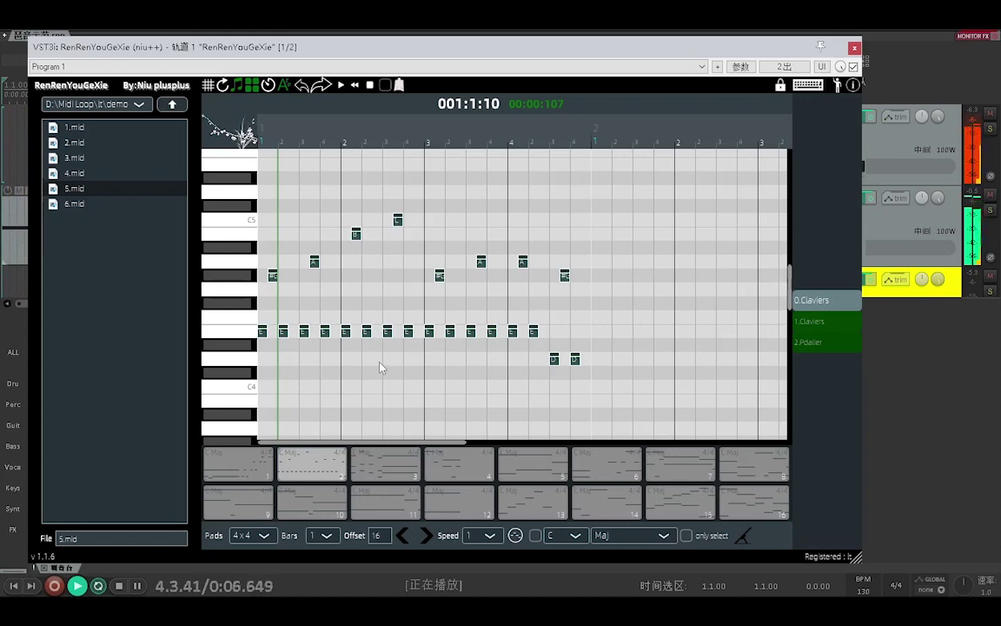
pyautogui.click(380, 467)
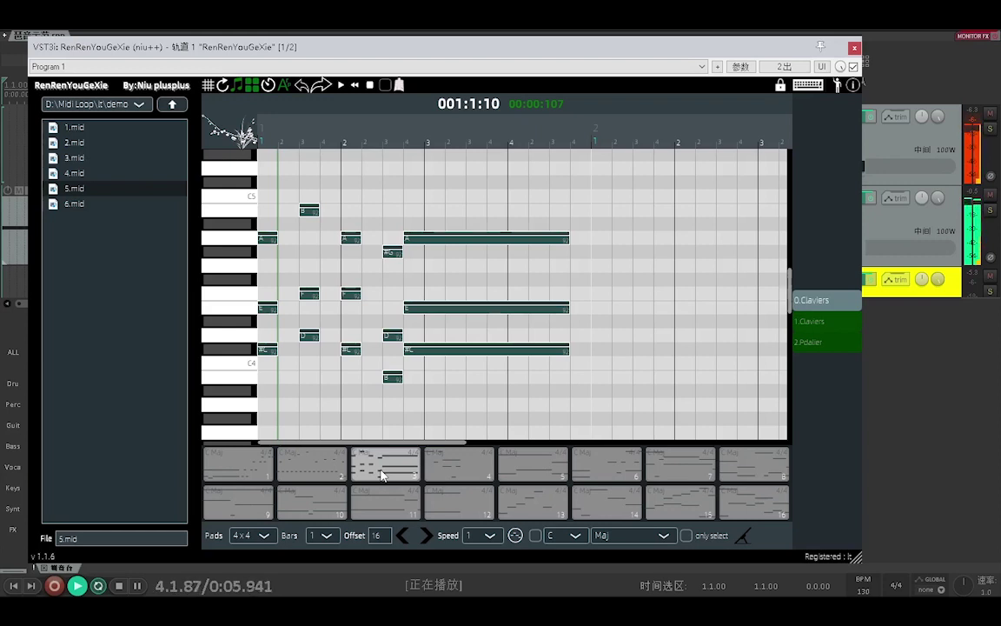
pyautogui.click(459, 465)
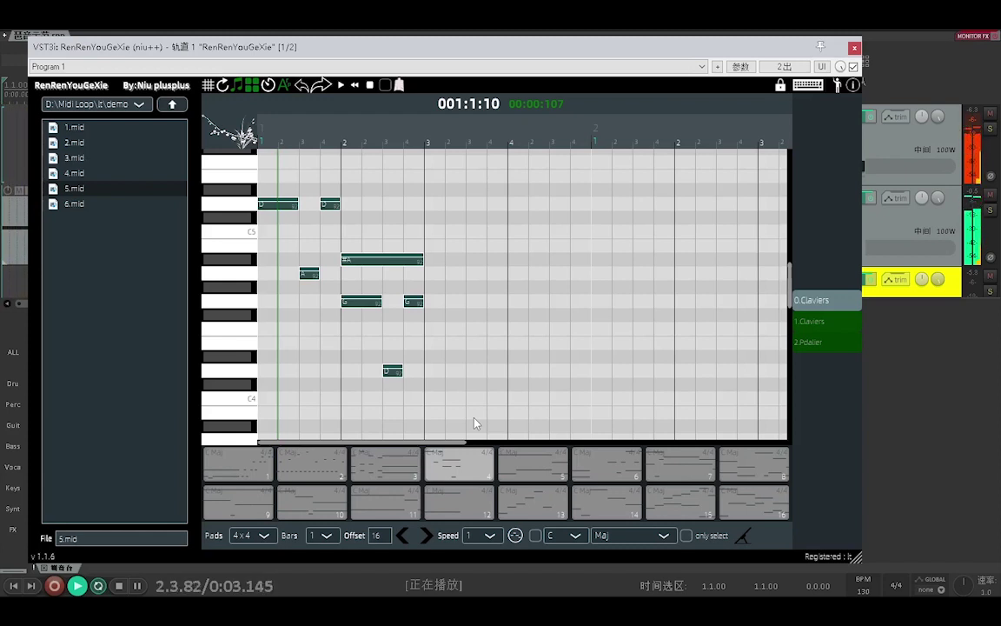
pyautogui.click(665, 509)
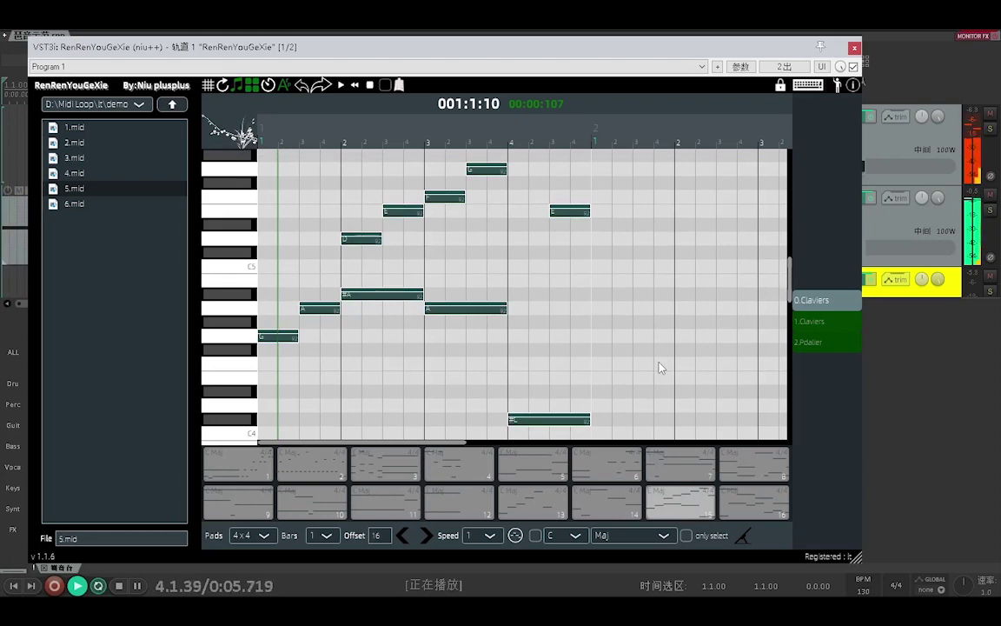
pyautogui.click(752, 503)
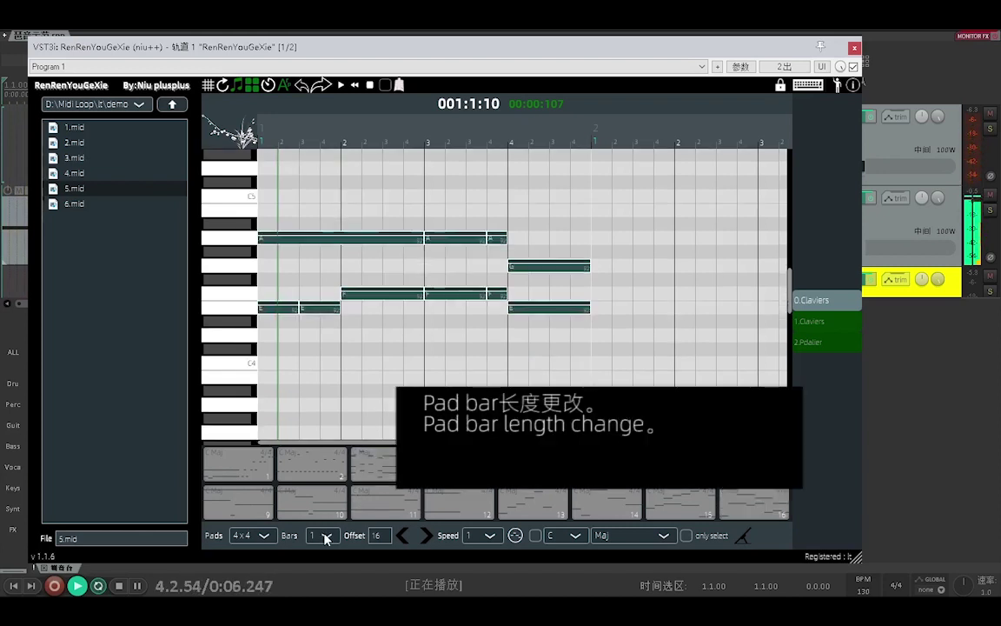
# Set the pad length to 2 bars.
pyautogui.click(326, 536)
pyautogui.click(297, 439)
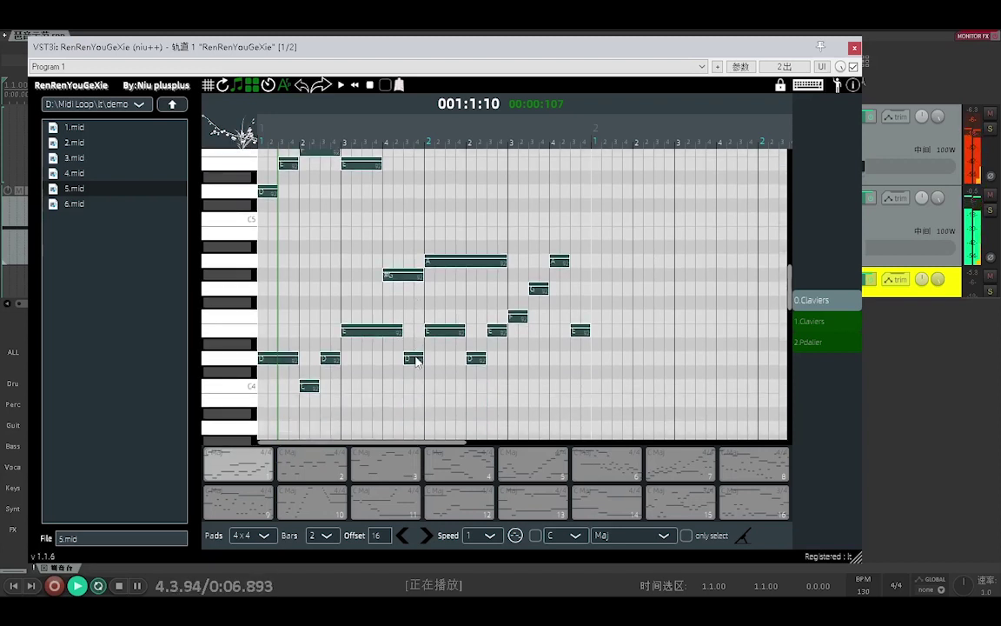
pyautogui.scroll(1, 415, 362)
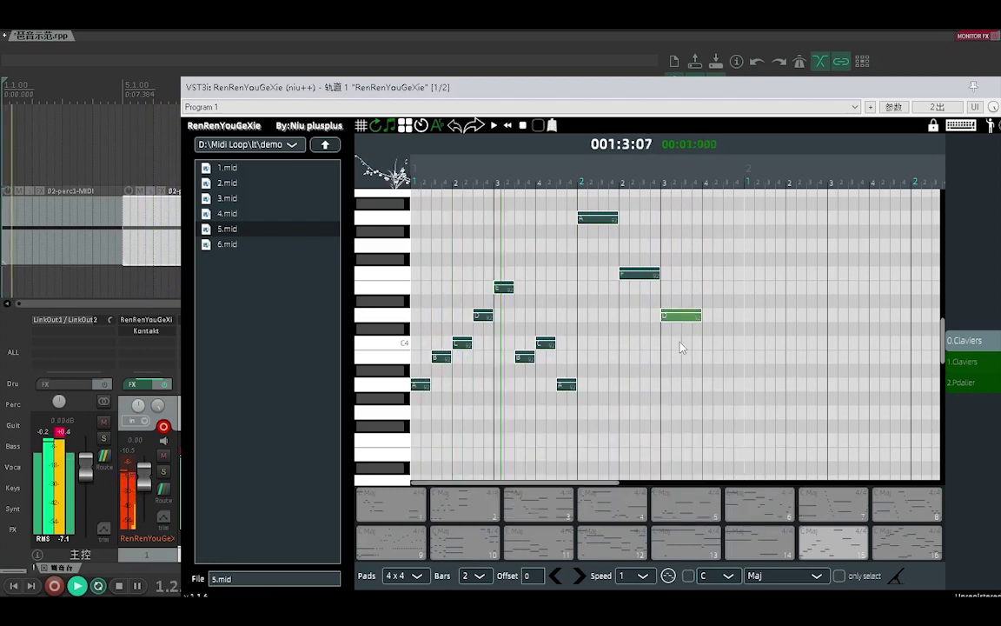
# Shorten the D4 note on beat 3 of bar 2 to about a quarter beat and expand it into a 7sus4 arpeggio.
pyautogui.moveTo(699, 316); pyautogui.dragTo(672, 316)
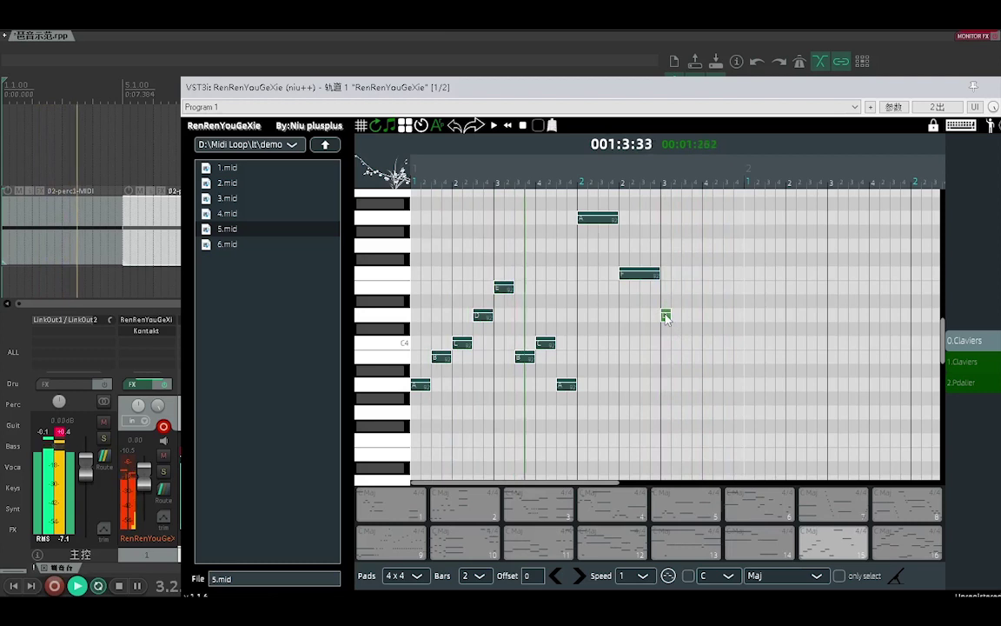
pyautogui.rightClick(666, 317)
pyautogui.moveTo(565, 327)
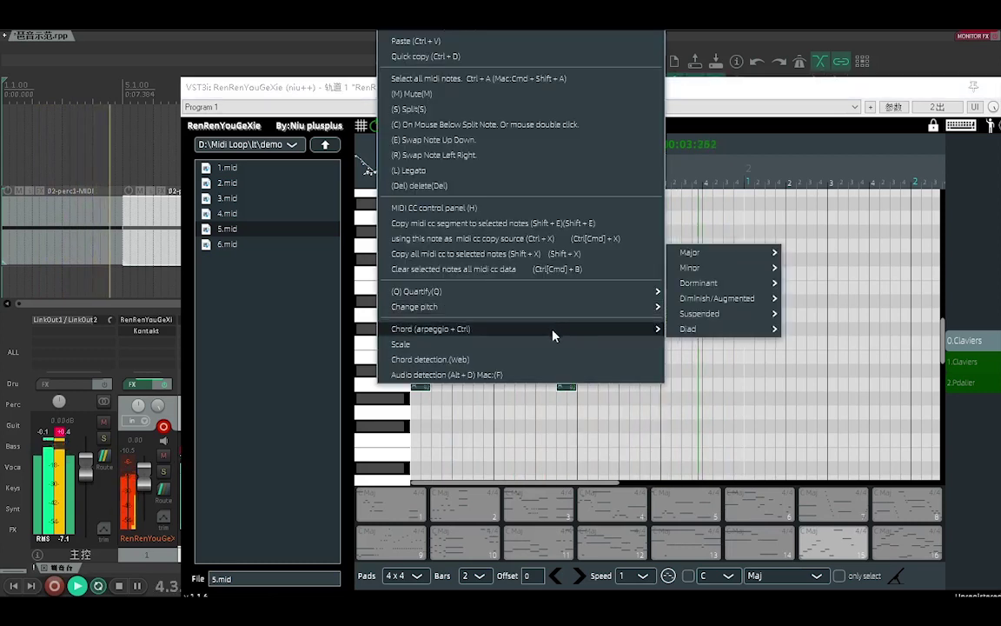
pyautogui.moveTo(732, 312)
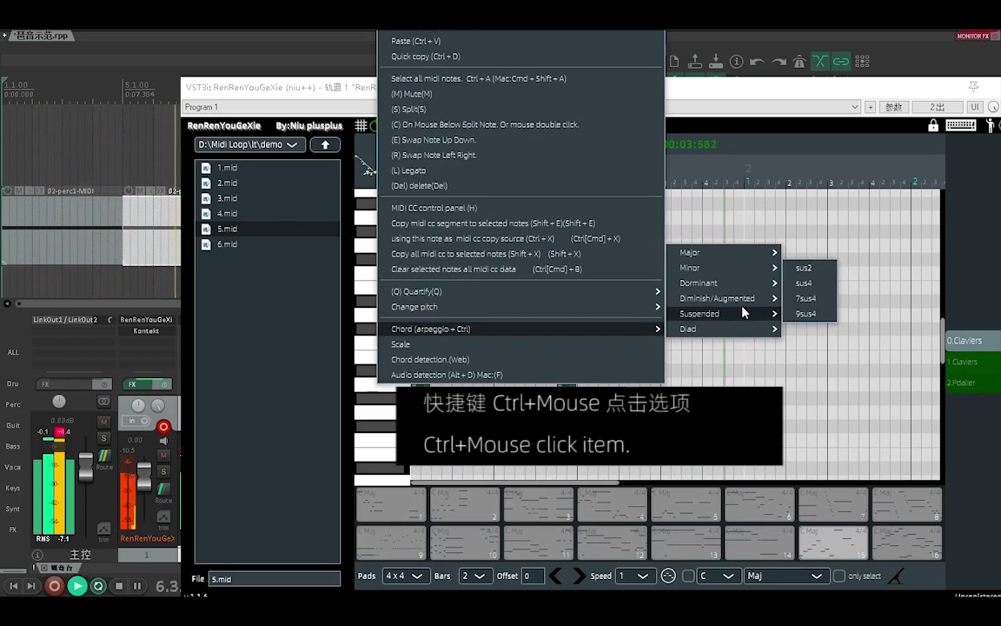
pyautogui.click(805, 298)
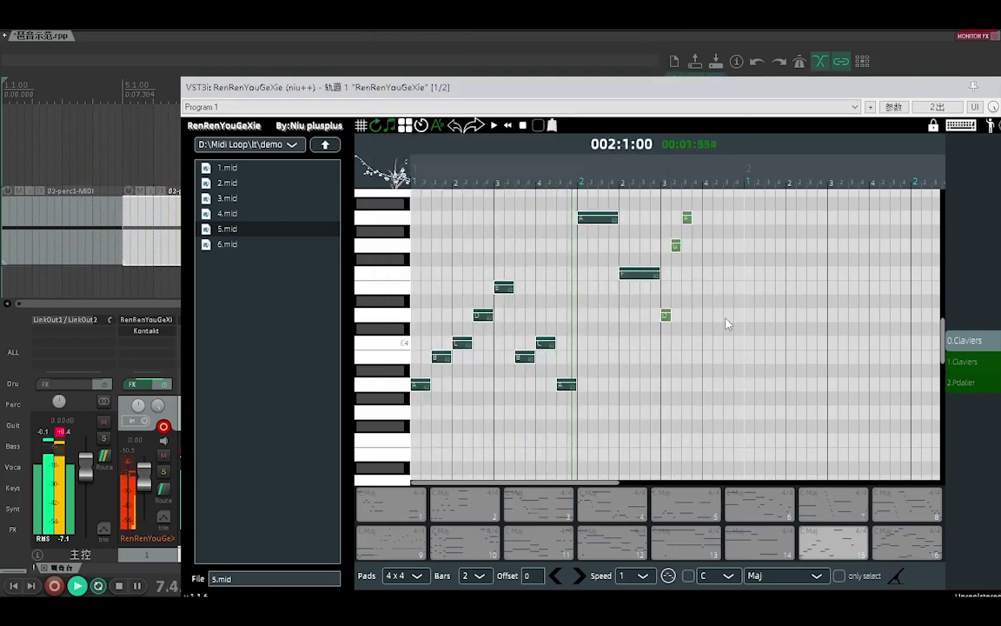
# Swap the arpeggio notes up-down and lower the group so its first note sits on A4.
pyautogui.rightClick(667, 322)
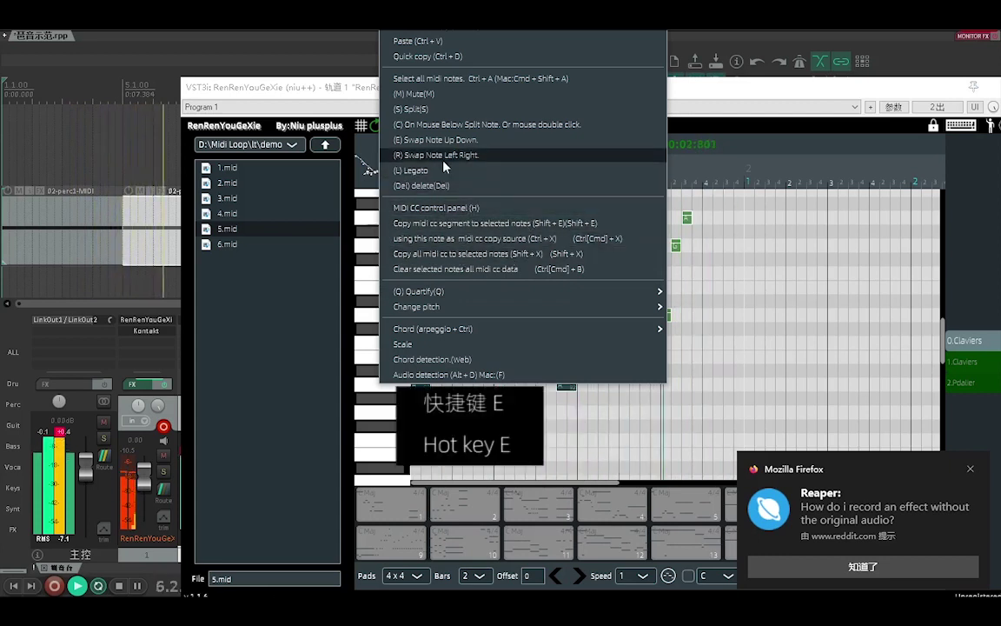
pyautogui.click(461, 139)
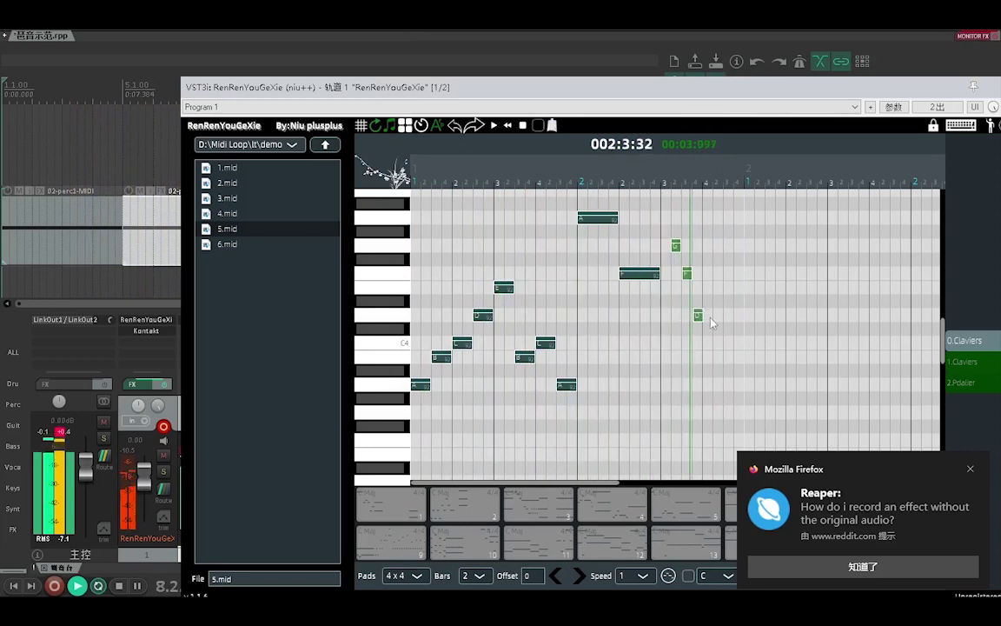
pyautogui.scroll(2, 710, 322)
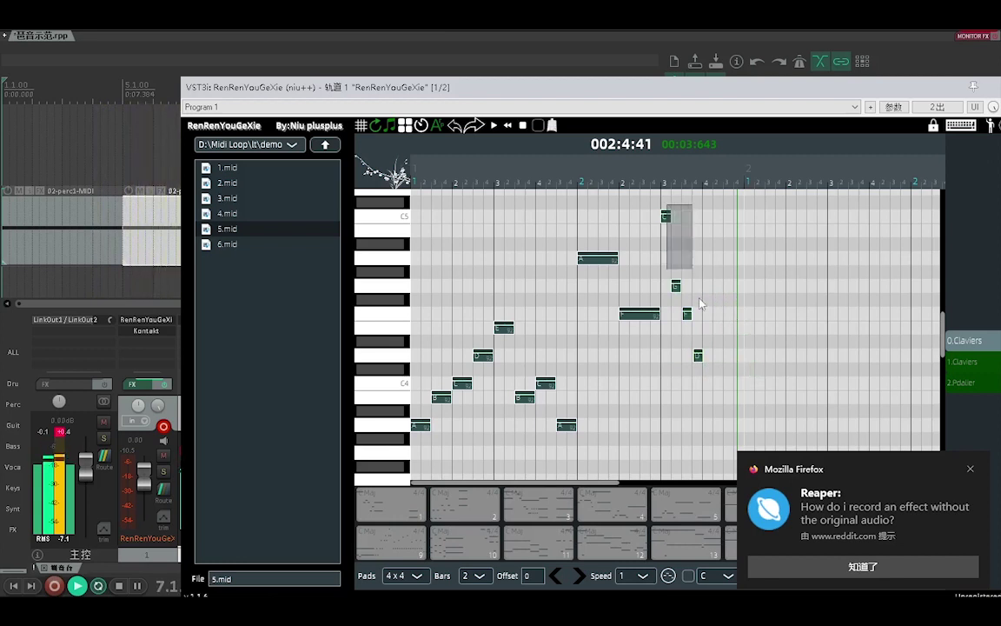
pyautogui.moveTo(668, 222); pyautogui.dragTo(667, 265)
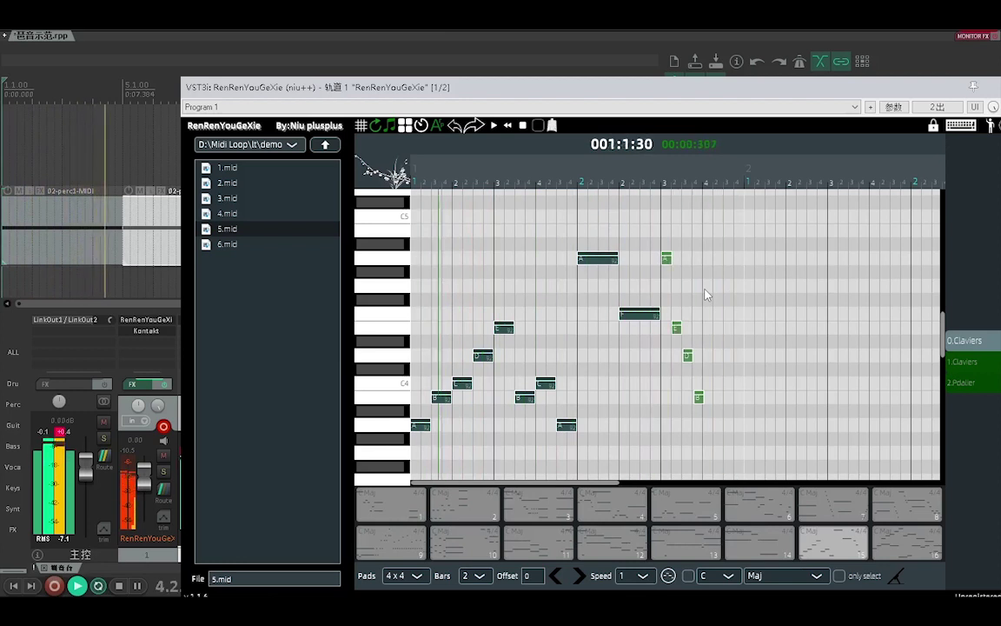
# Repeat the descending A, E, D, B run on beat 4 of bar 2.
pyautogui.click(702, 258)
pyautogui.click(712, 328)
pyautogui.click(723, 314)
pyautogui.click(734, 356)
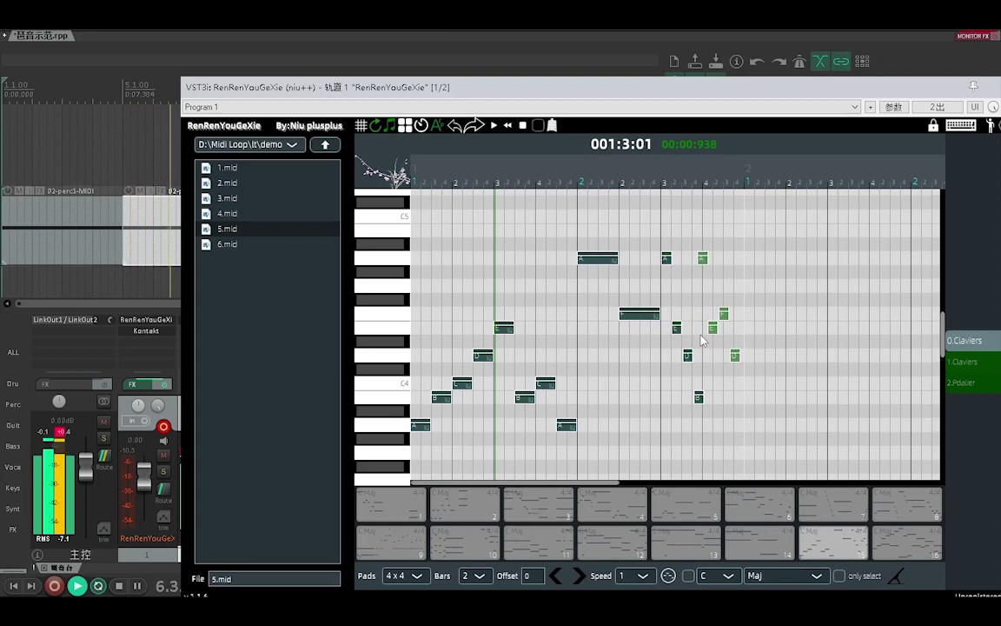
pyautogui.press('Delete')
pyautogui.moveTo(664, 239); pyautogui.dragTo(738, 403)
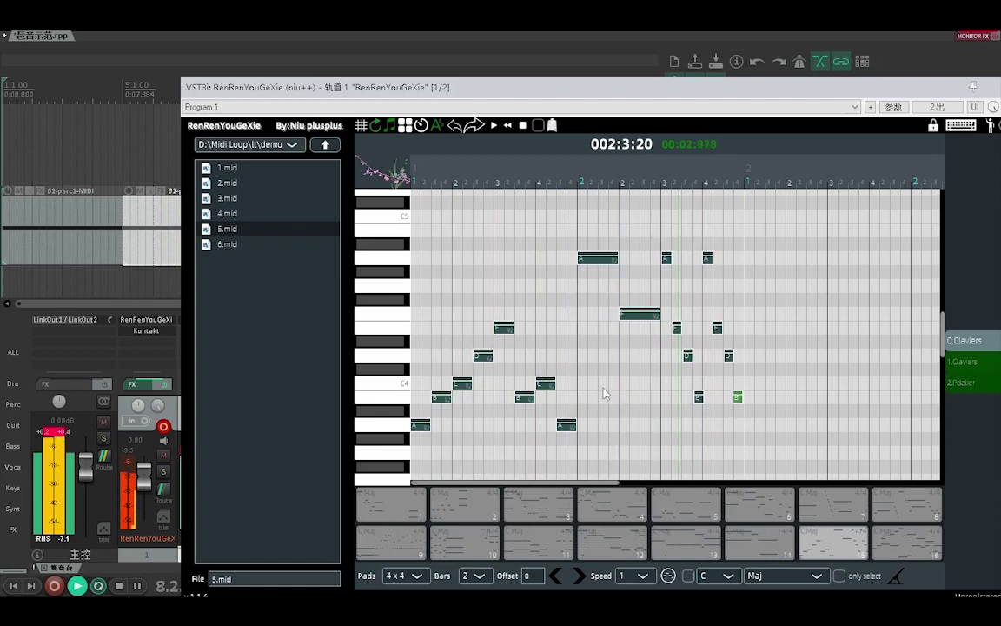
# Split the F4 note on beat 2 of bar 2 into 3 equal notes.
pyautogui.click(637, 316)
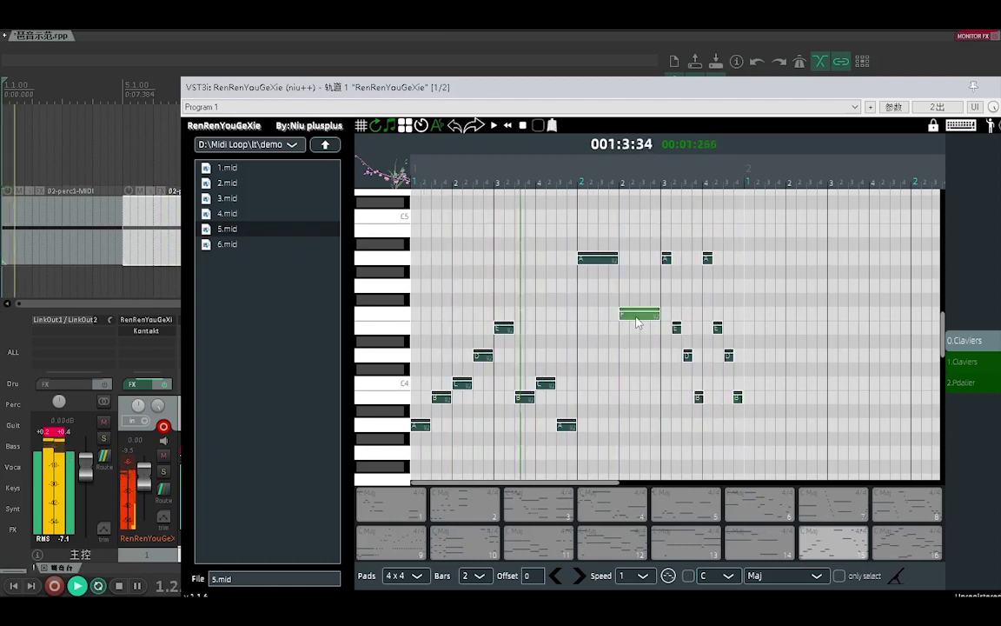
pyautogui.press('s')
pyautogui.write('s')
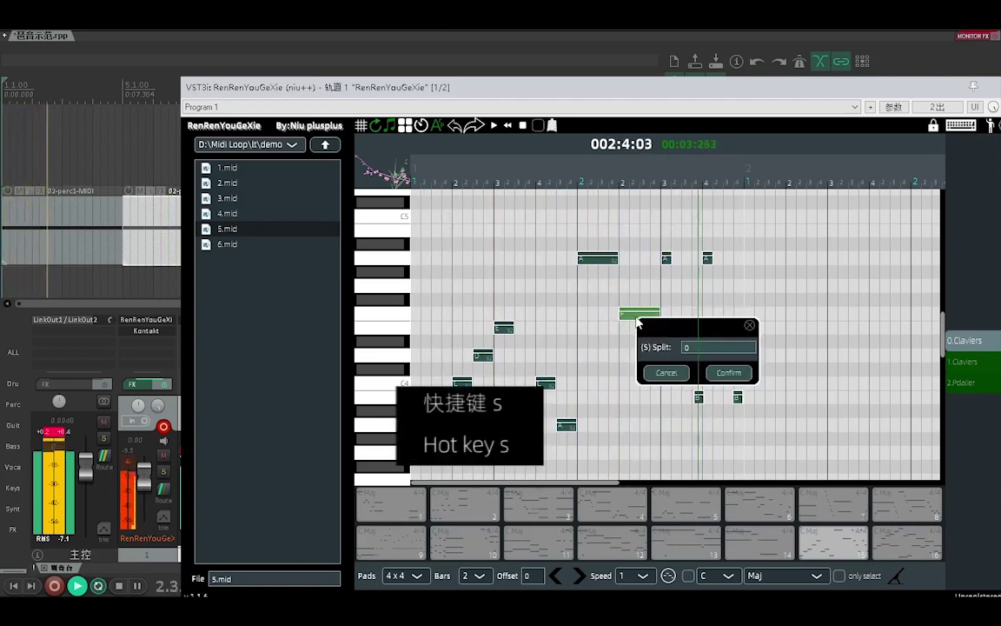
pyautogui.write('3')
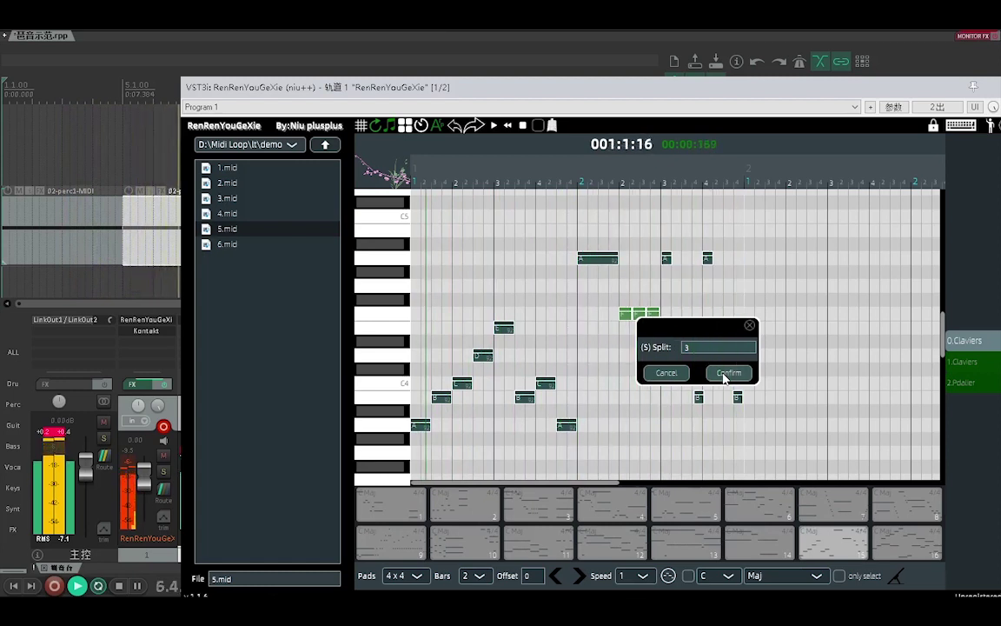
pyautogui.click(725, 374)
pyautogui.click(591, 418)
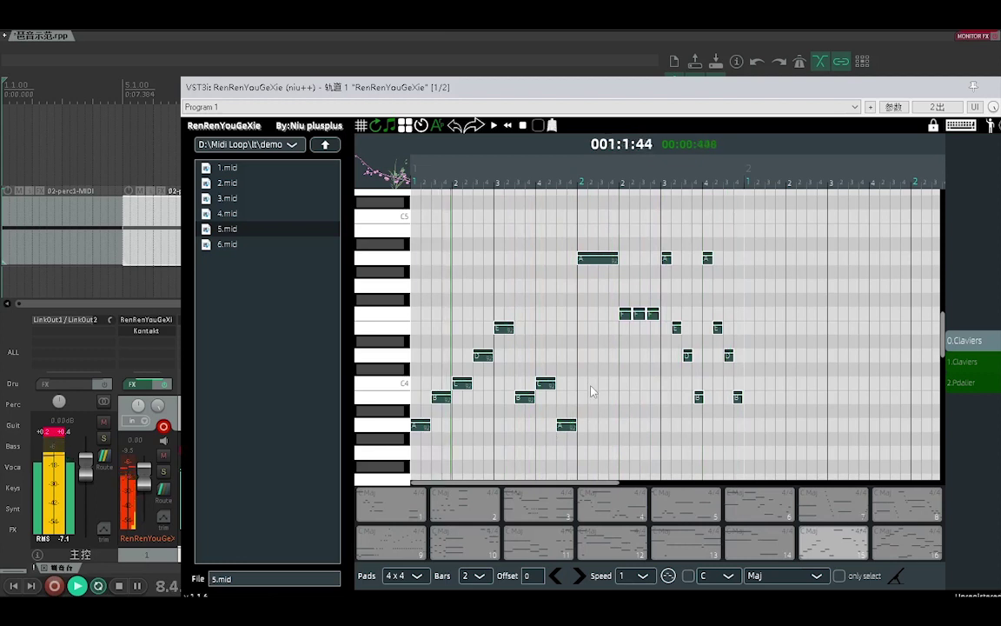
# Draw a G3 note about two beats long at the start of bar 2 and mute it.
pyautogui.scroll(-3, 592, 395)
pyautogui.scroll(1, 600, 408)
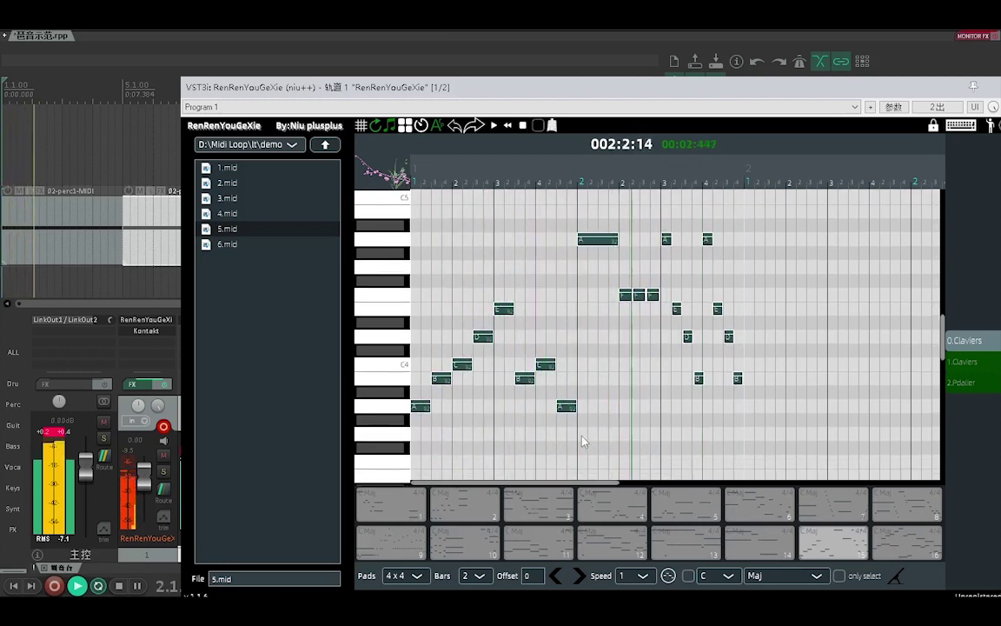
pyautogui.moveTo(581, 436); pyautogui.dragTo(657, 433)
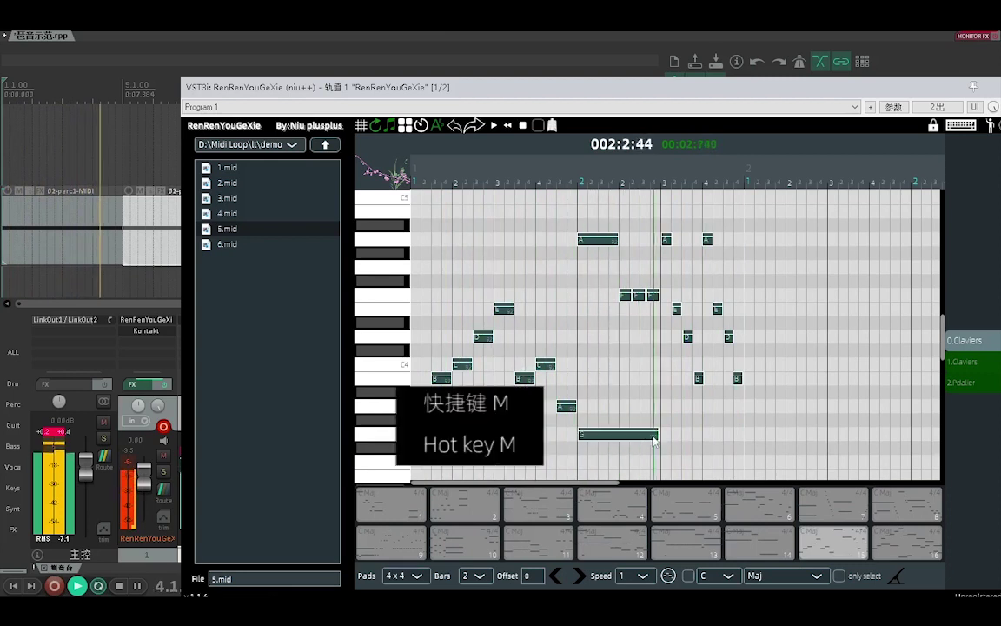
pyautogui.press('m')
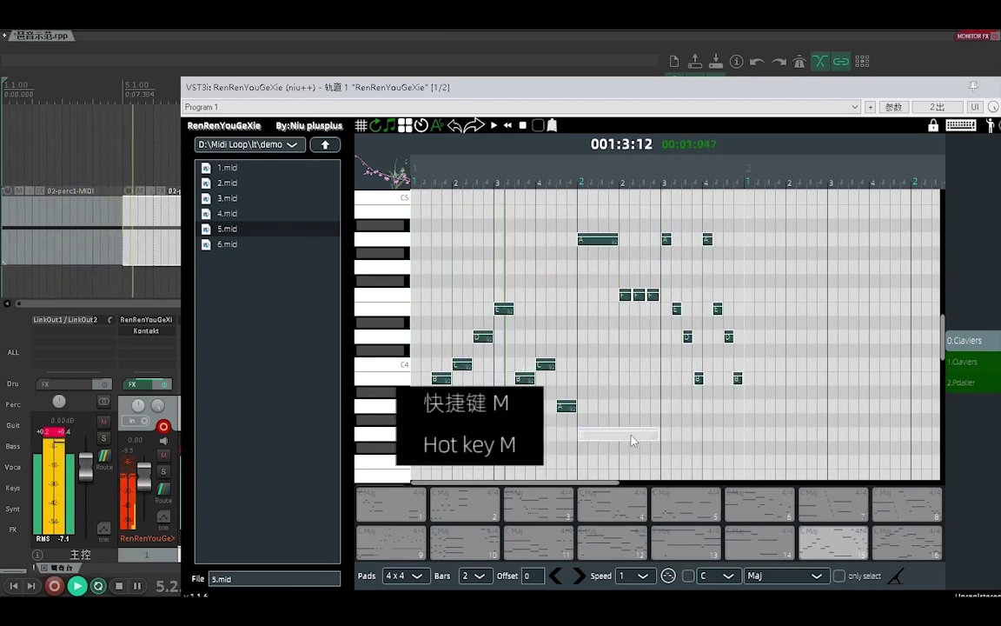
# Give the muted G3 note a falling Volume CC ramp and bend it into an upward-bowed curve.
pyautogui.press('h')
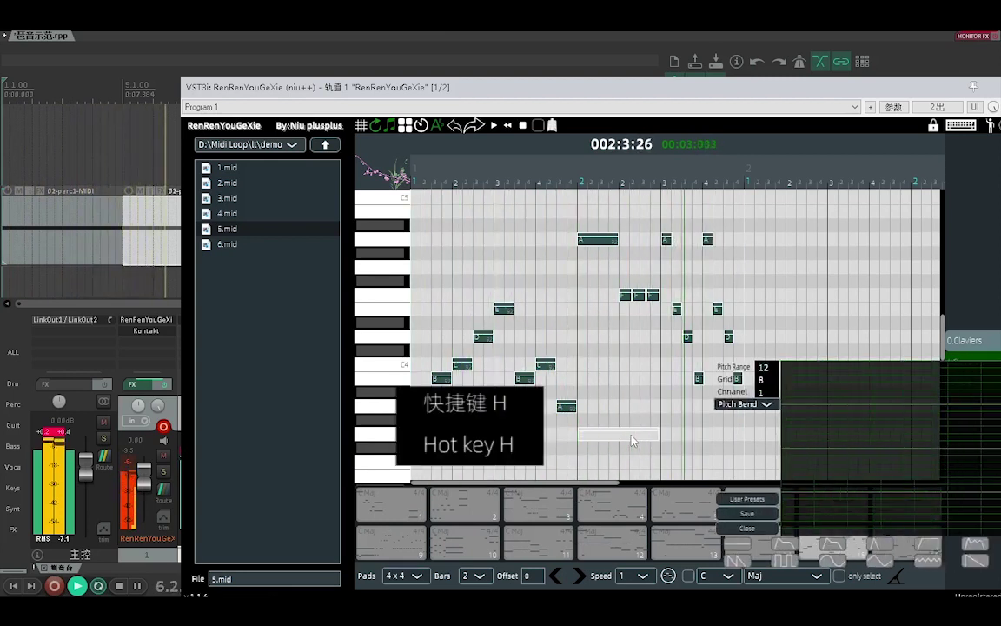
pyautogui.click(644, 412)
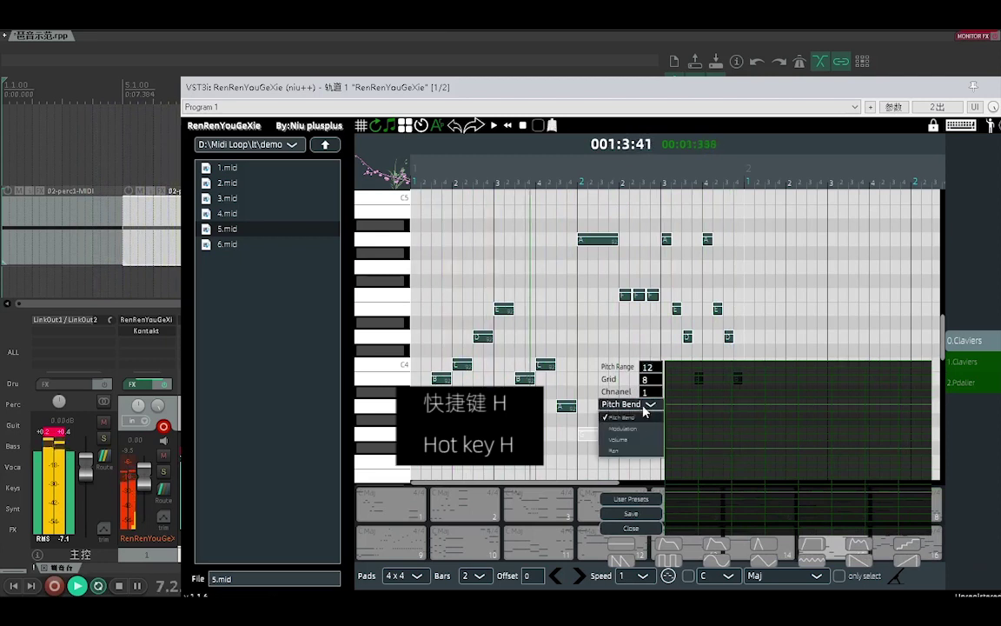
pyautogui.click(627, 439)
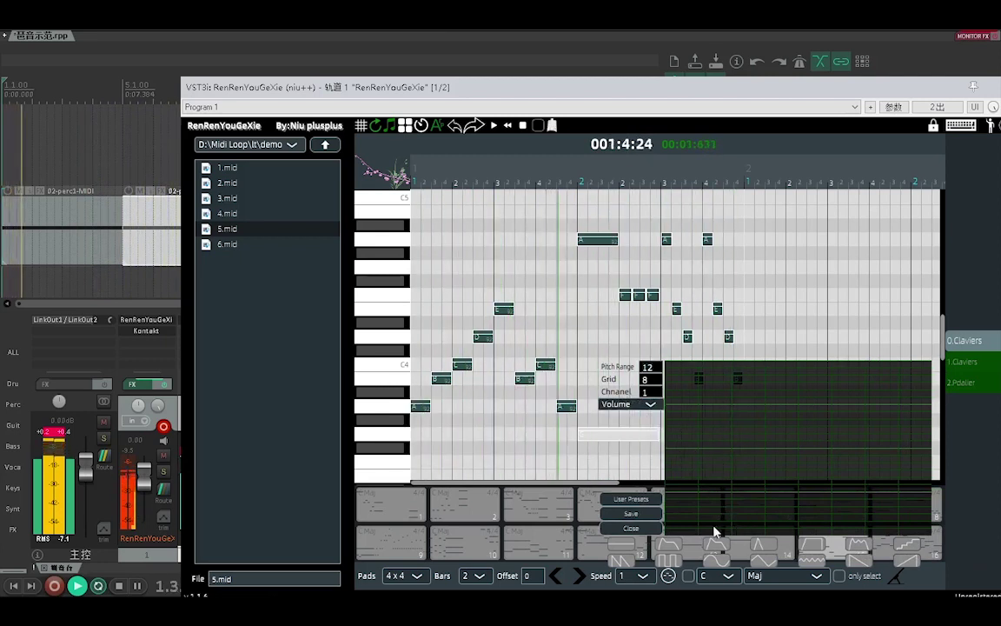
pyautogui.click(857, 564)
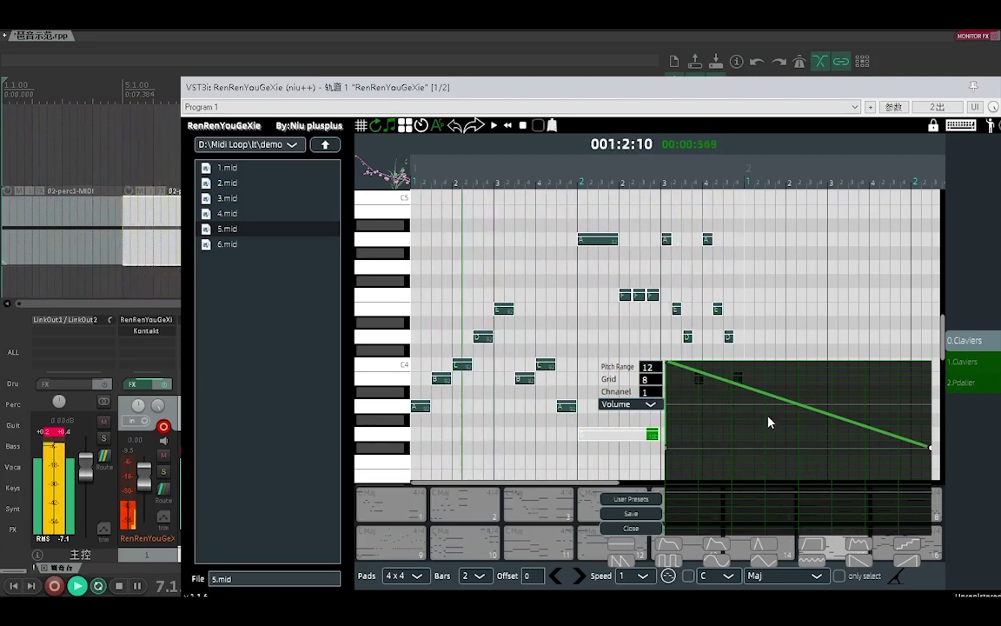
pyautogui.moveTo(677, 370); pyautogui.dragTo(853, 373)
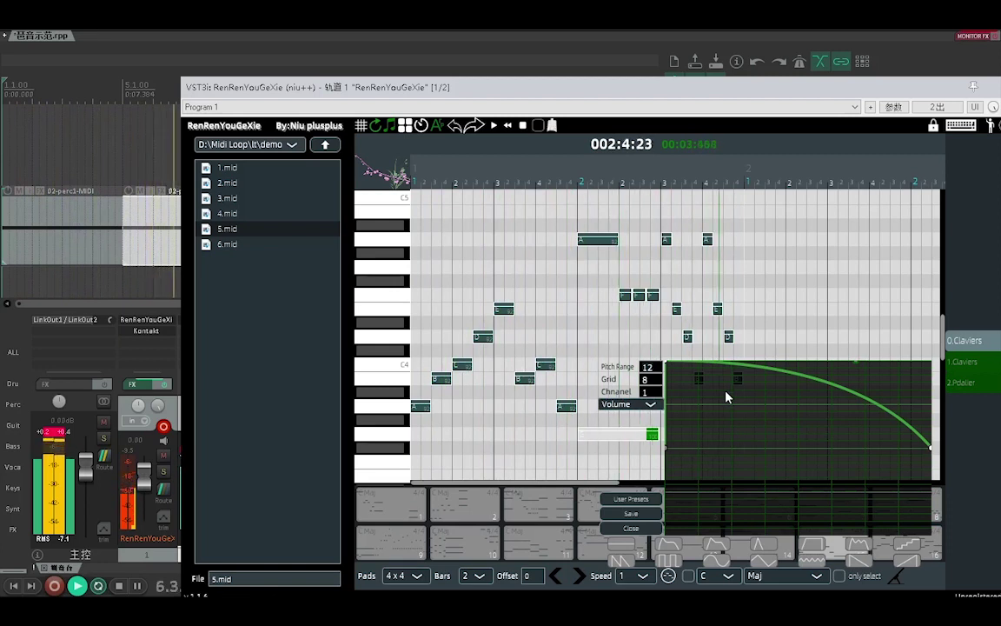
# Place copies of the G3 note, each about one beat long, on beats 3 and 4 of bar 2.
pyautogui.moveTo(733, 408); pyautogui.dragTo(794, 402)
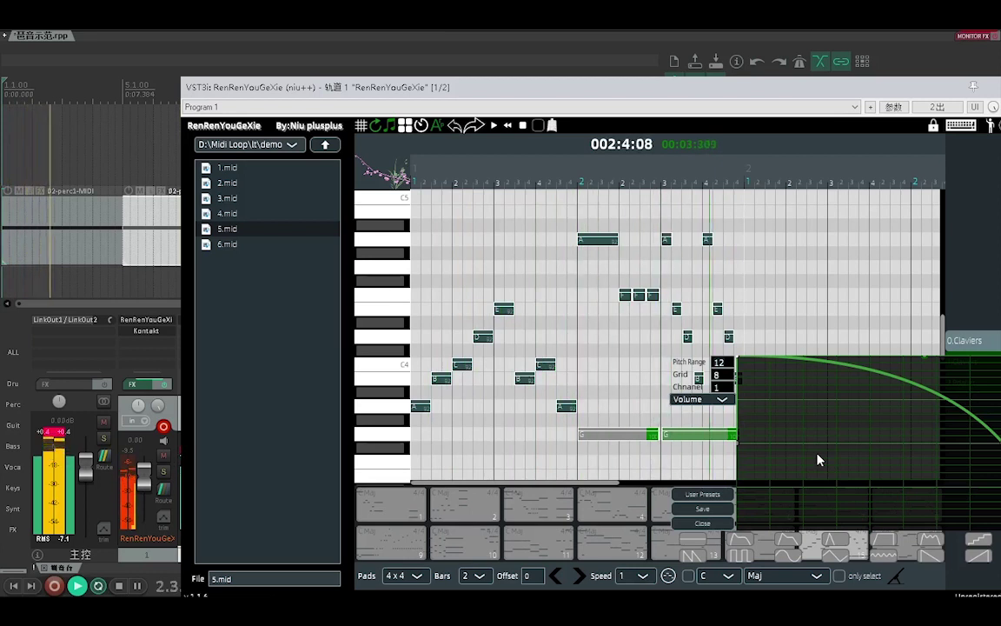
pyautogui.moveTo(793, 398); pyautogui.dragTo(852, 398)
pyautogui.moveTo(729, 439); pyautogui.dragTo(706, 436)
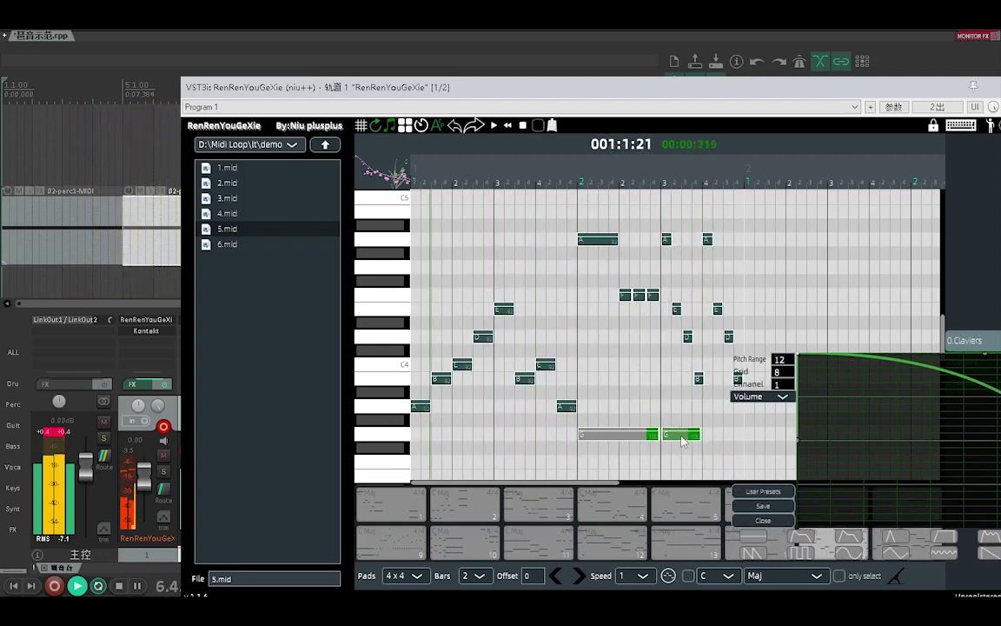
pyautogui.moveTo(692, 440); pyautogui.dragTo(716, 441)
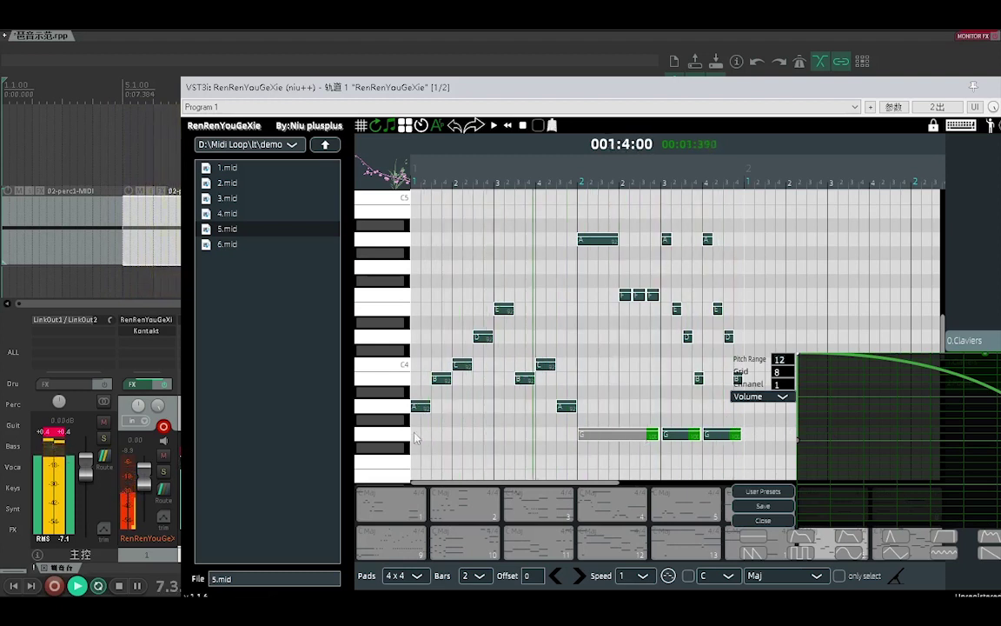
pyautogui.click(763, 520)
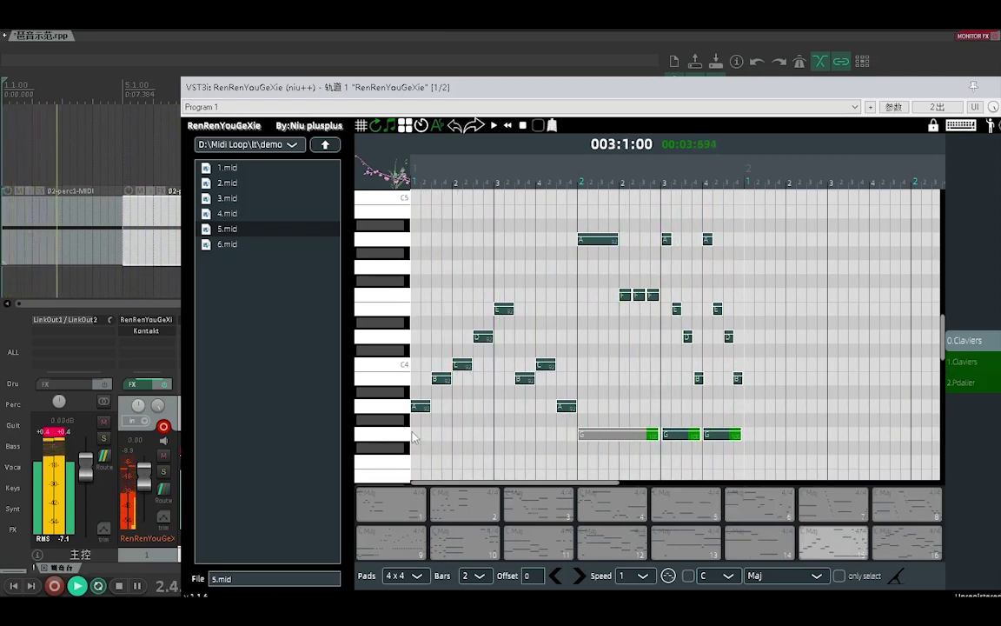
# Draw a G3 note spanning bar 1 and apply a rising Volume CC ramp to it.
pyautogui.moveTo(414, 436); pyautogui.dragTo(578, 436)
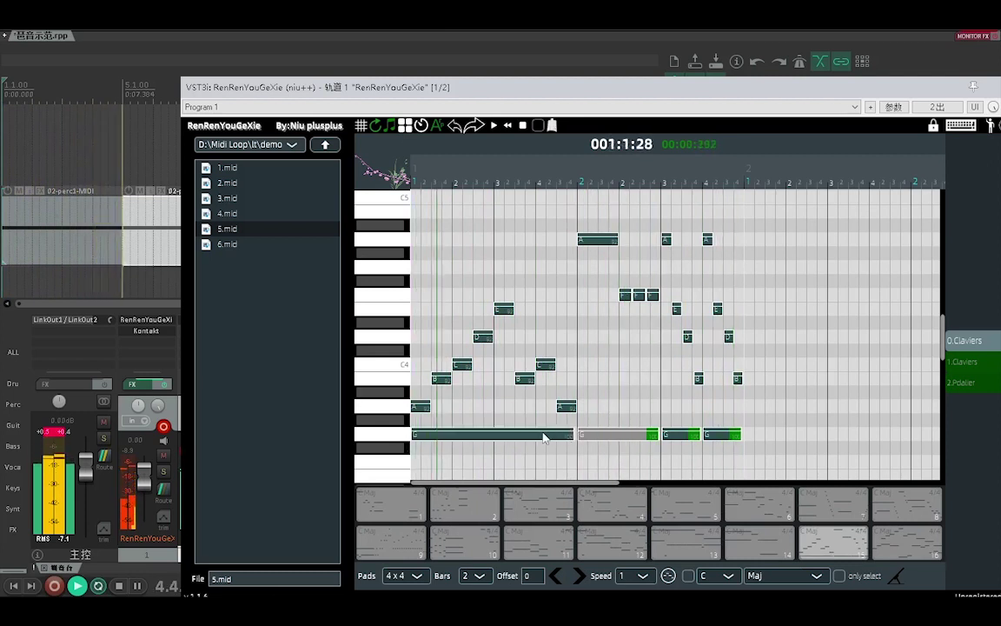
pyautogui.click(523, 437)
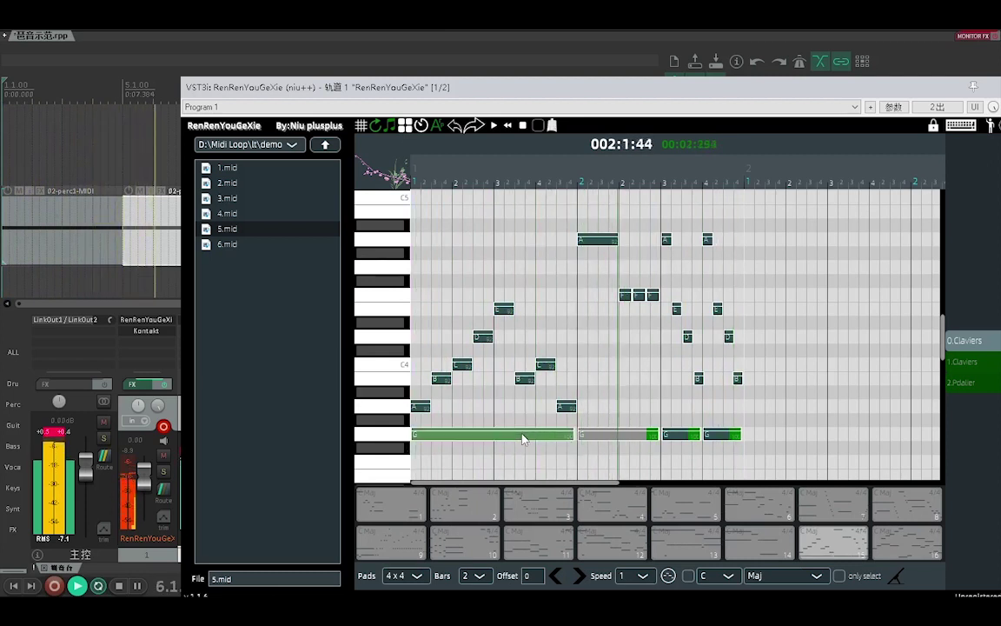
pyautogui.doubleClick(524, 437)
pyautogui.moveTo(852, 394); pyautogui.dragTo(686, 236)
pyautogui.click(874, 399)
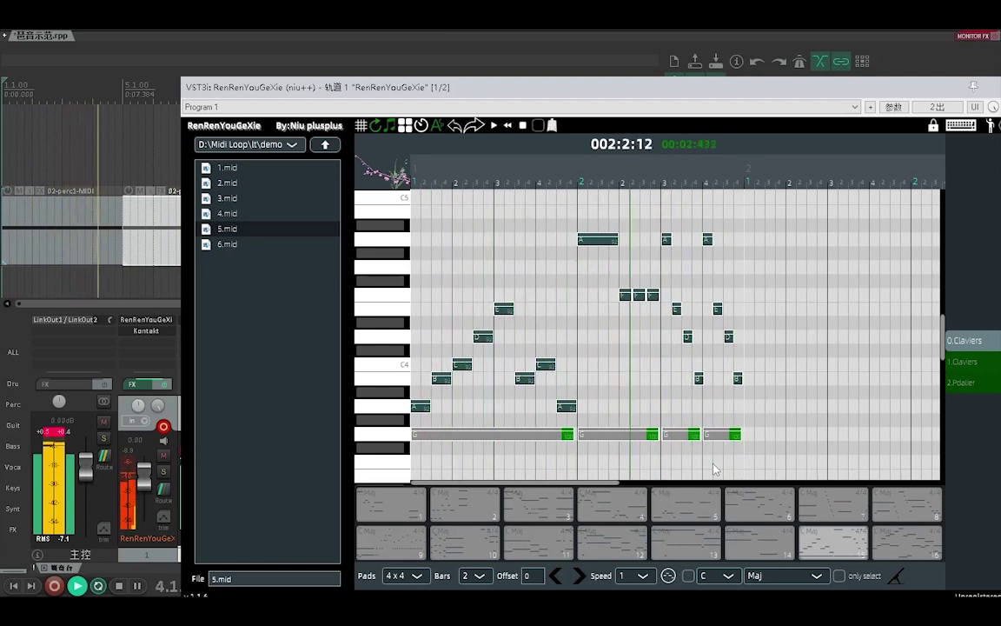
pyautogui.moveTo(567, 443); pyautogui.dragTo(548, 440)
pyautogui.rightClick(549, 439)
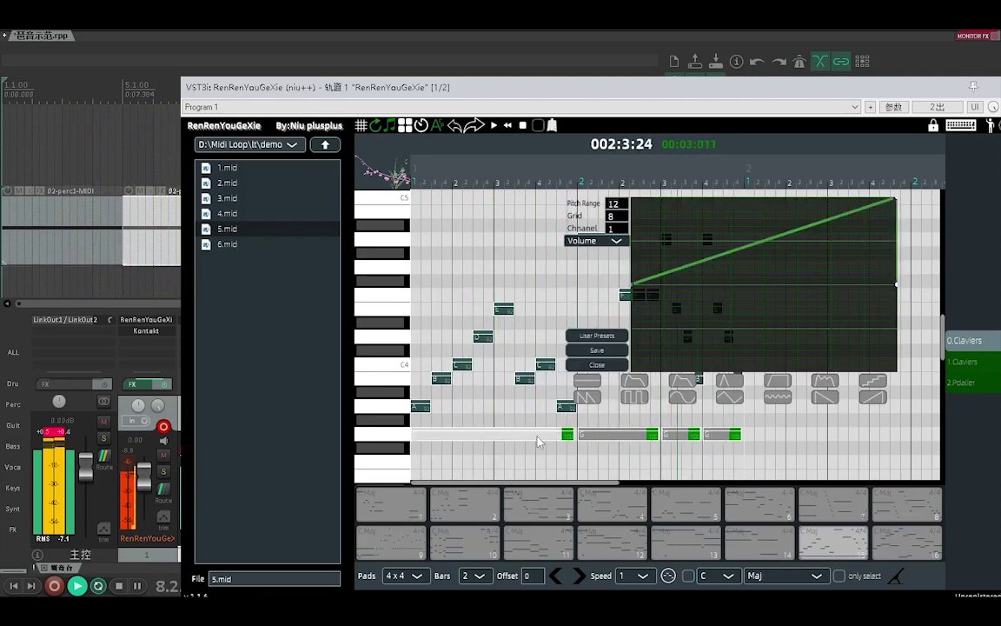
pyautogui.click(596, 364)
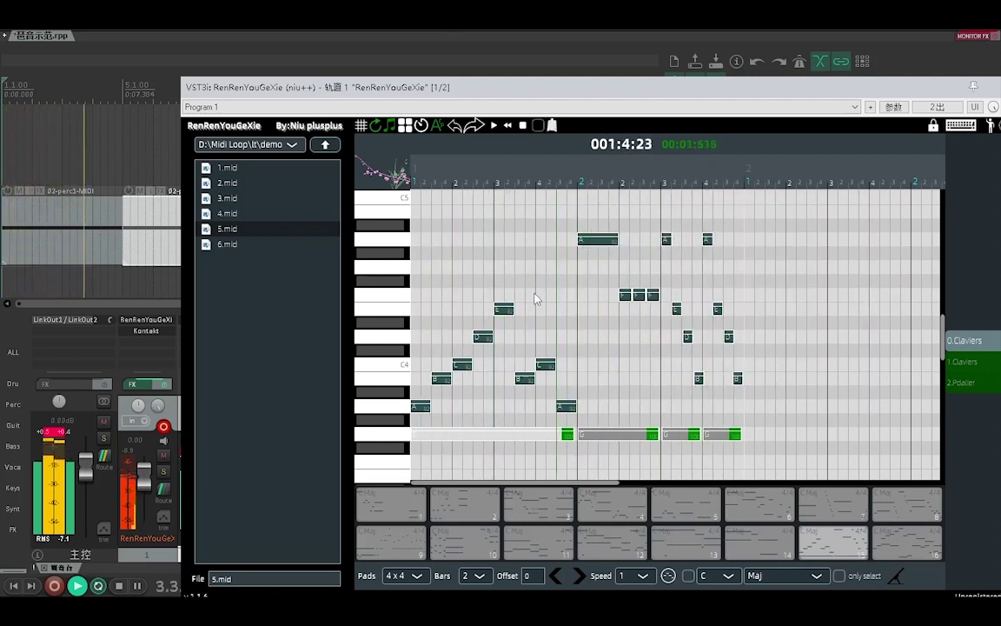
# Export pad 15 to the start of the RenRenYouGeXie track in REAPER and close the plugin window.
pyautogui.click(829, 547)
pyautogui.moveTo(830, 547); pyautogui.dragTo(11, 174)
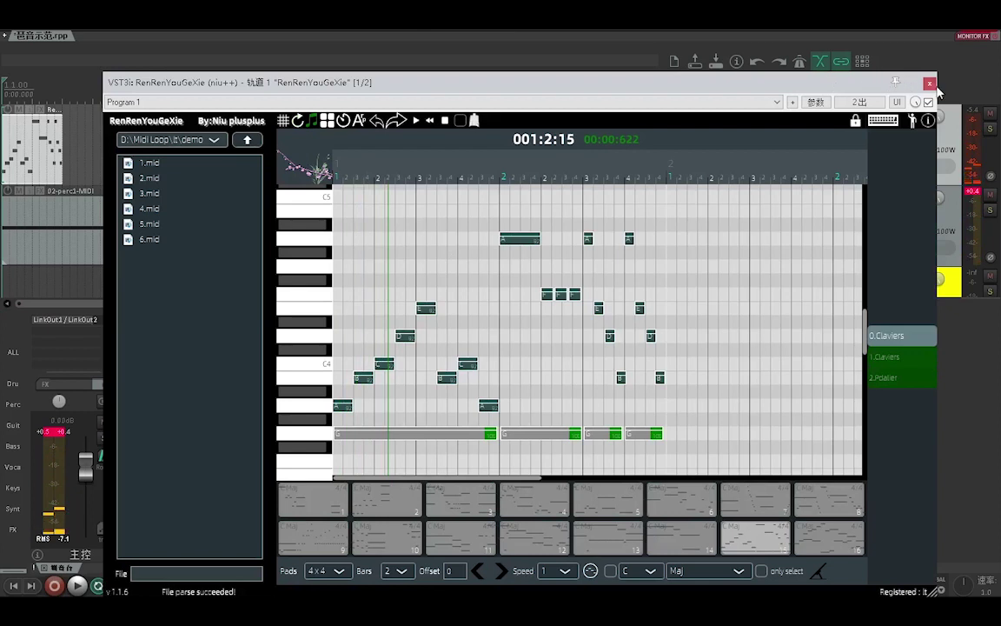
pyautogui.click(930, 84)
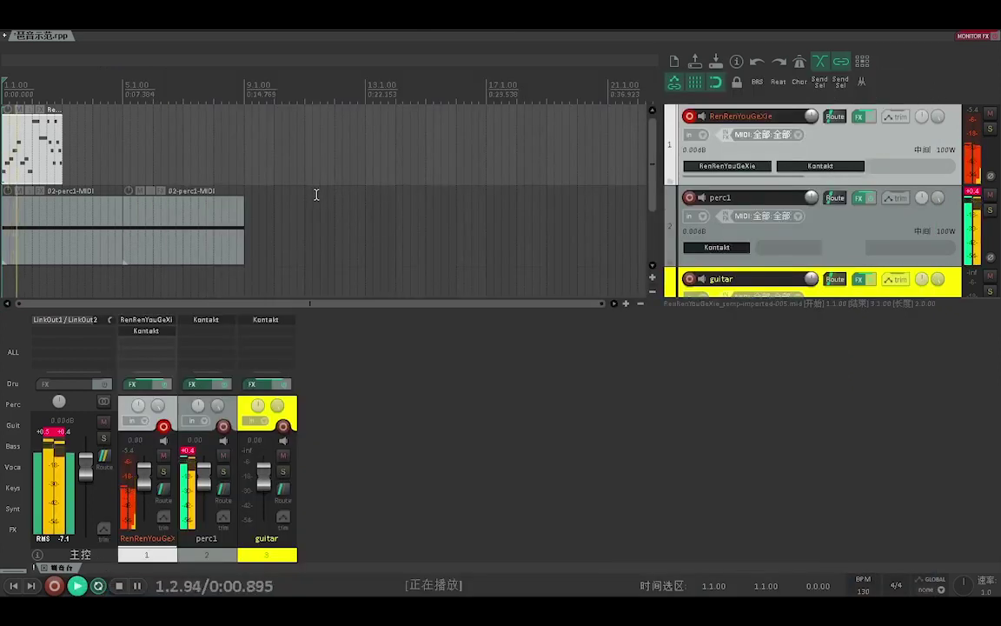
# Open the exported item on the RenRenYouGeXie track, show its 07 Volume MSB curve, play it, and close the MIDI editor.
pyautogui.doubleClick(45, 168)
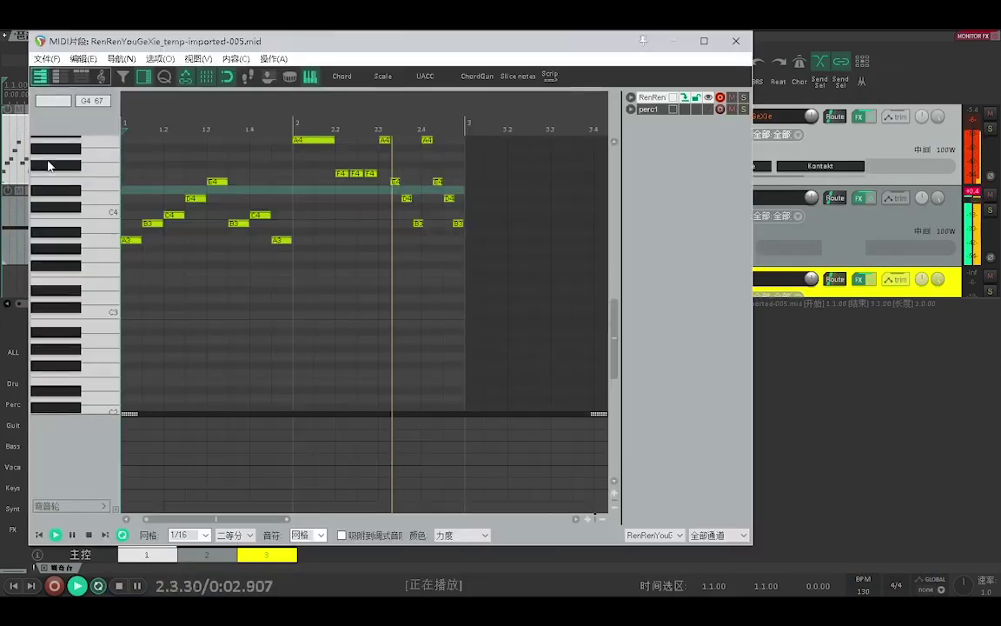
pyautogui.click(76, 508)
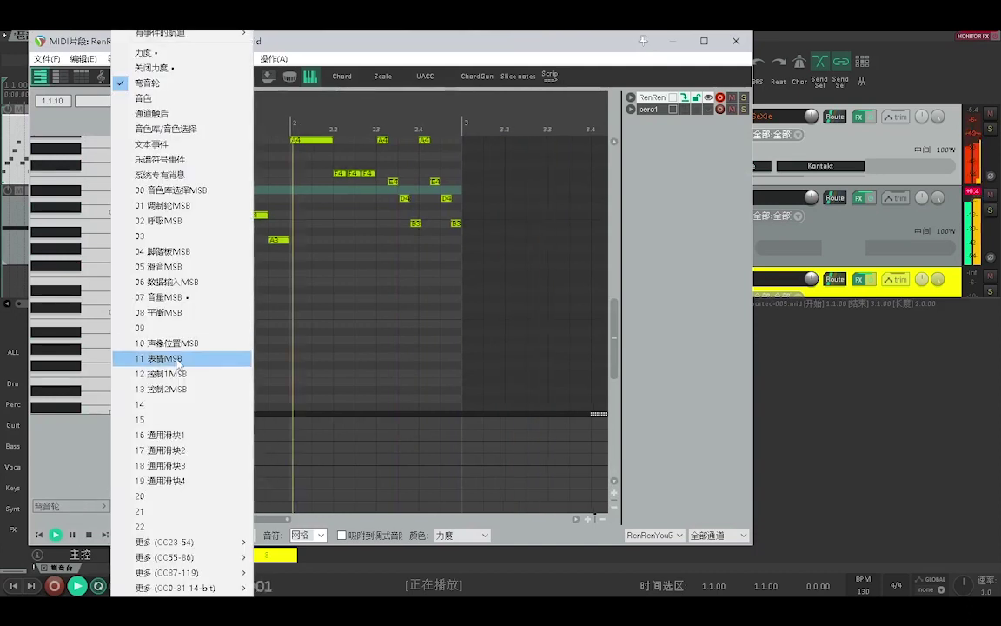
pyautogui.click(174, 297)
pyautogui.press('space')
pyautogui.press('space')
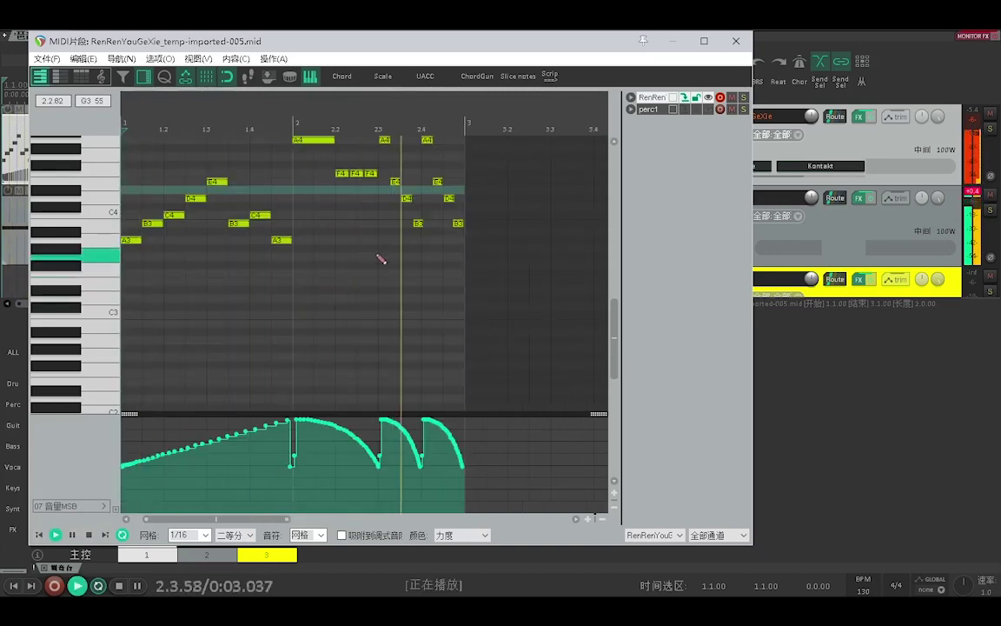
pyautogui.click(735, 41)
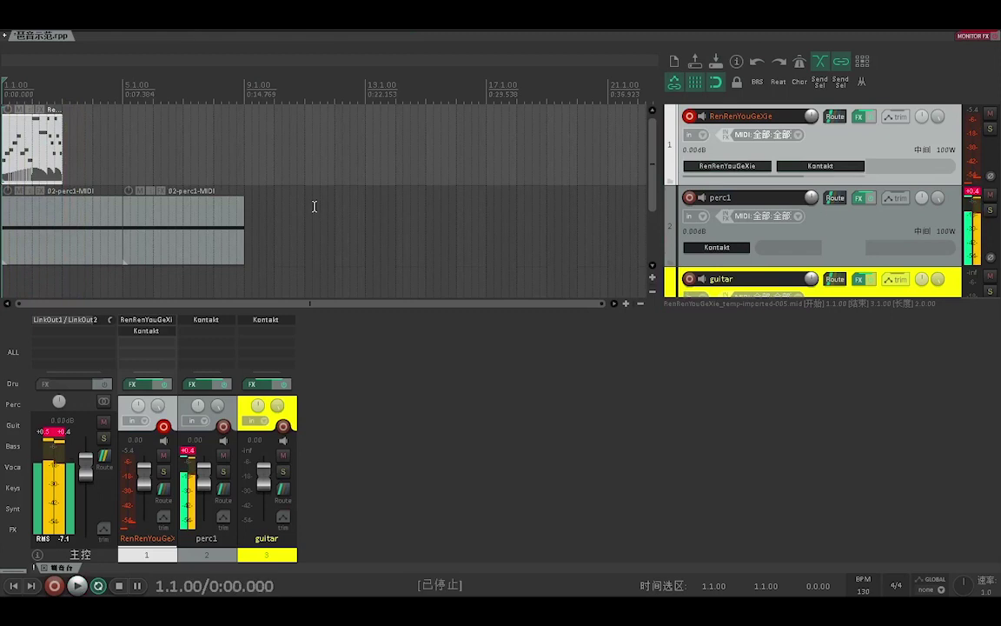
# Place copies of the exported MIDI item at bars 3 and 5 on the RenRenYouGeXie track and play the arrangement.
pyautogui.moveTo(54, 163); pyautogui.dragTo(161, 150)
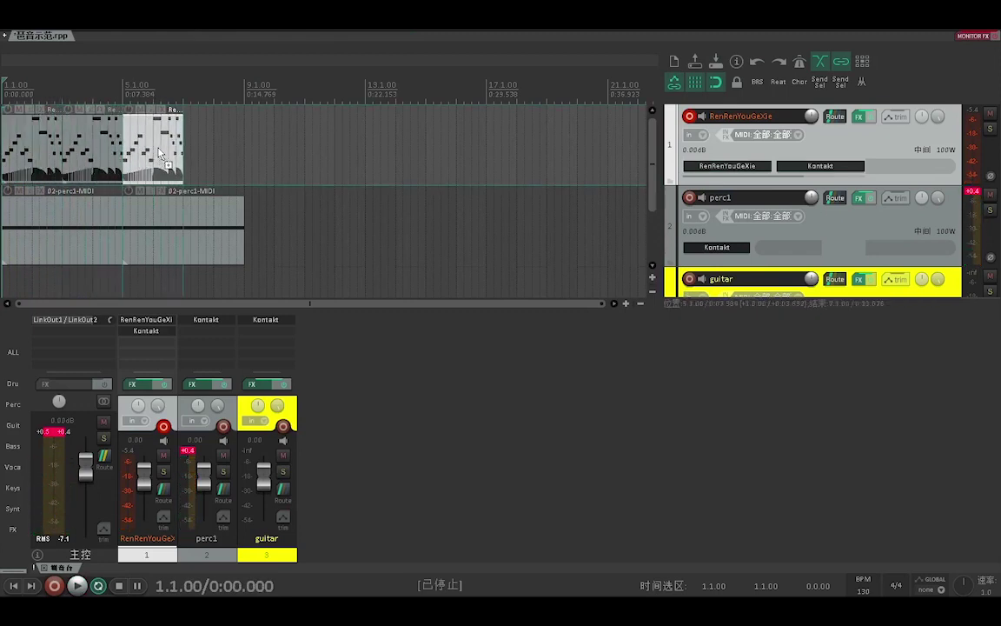
pyautogui.press('space')
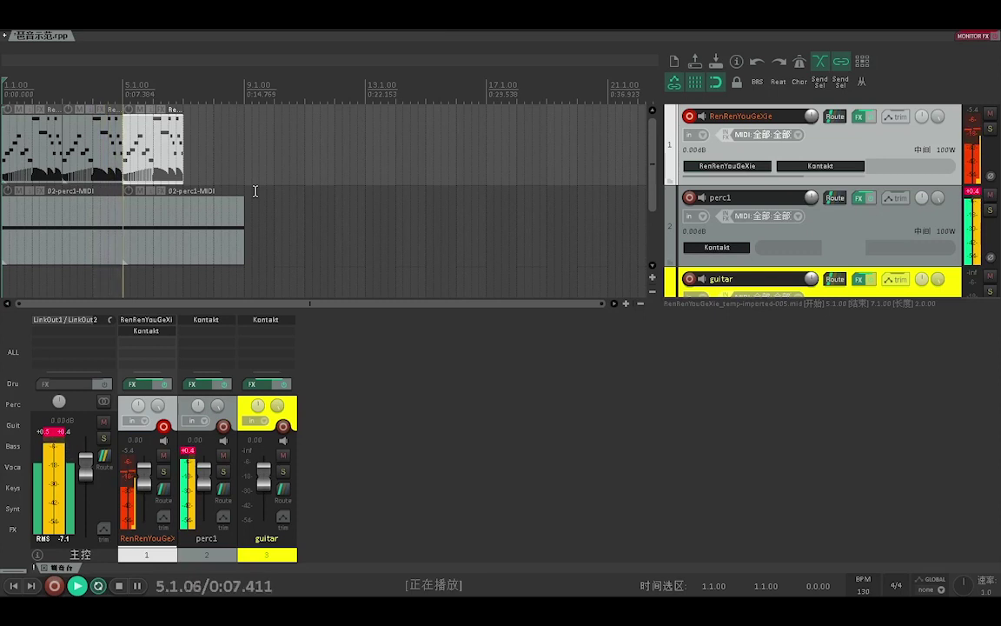
# Reopen the RenRenYouGeXie plugin window beside the timeline and start playback over a time selection from 7.1.00 to 9.1.00.
pyautogui.click(148, 320)
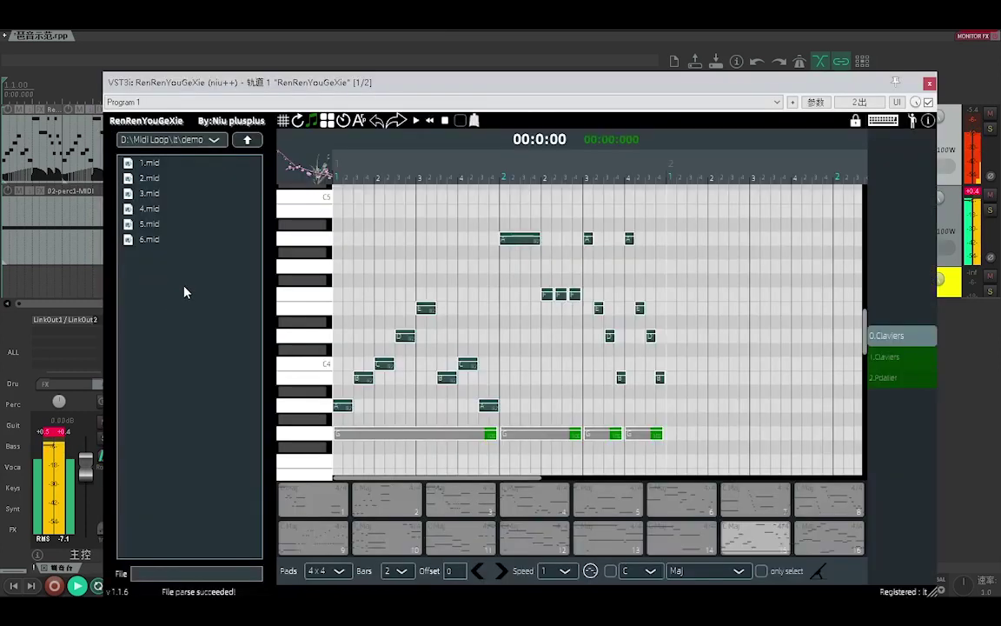
pyautogui.moveTo(244, 84); pyautogui.dragTo(409, 75)
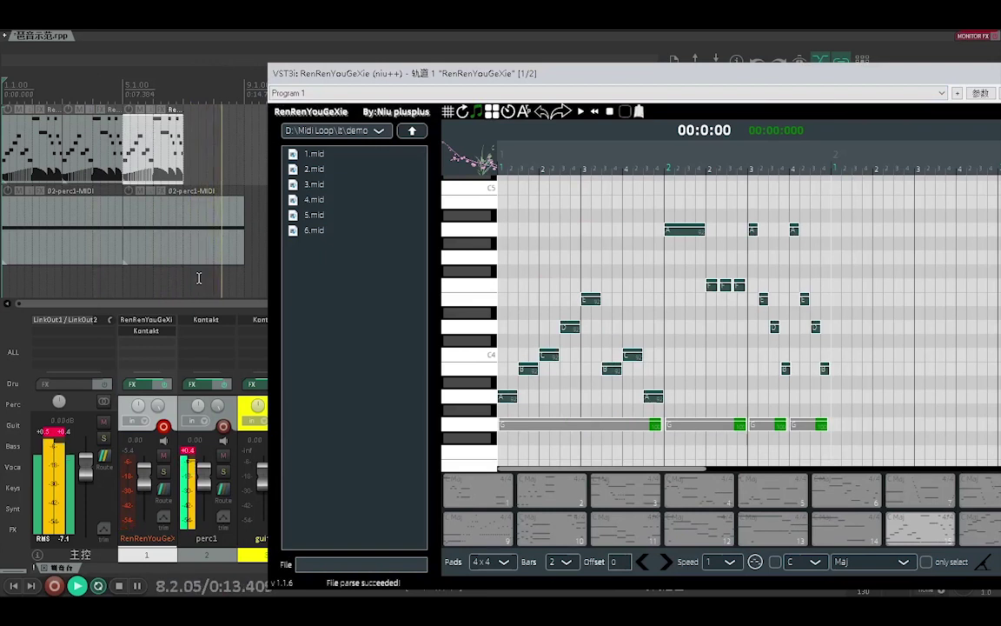
pyautogui.press('space')
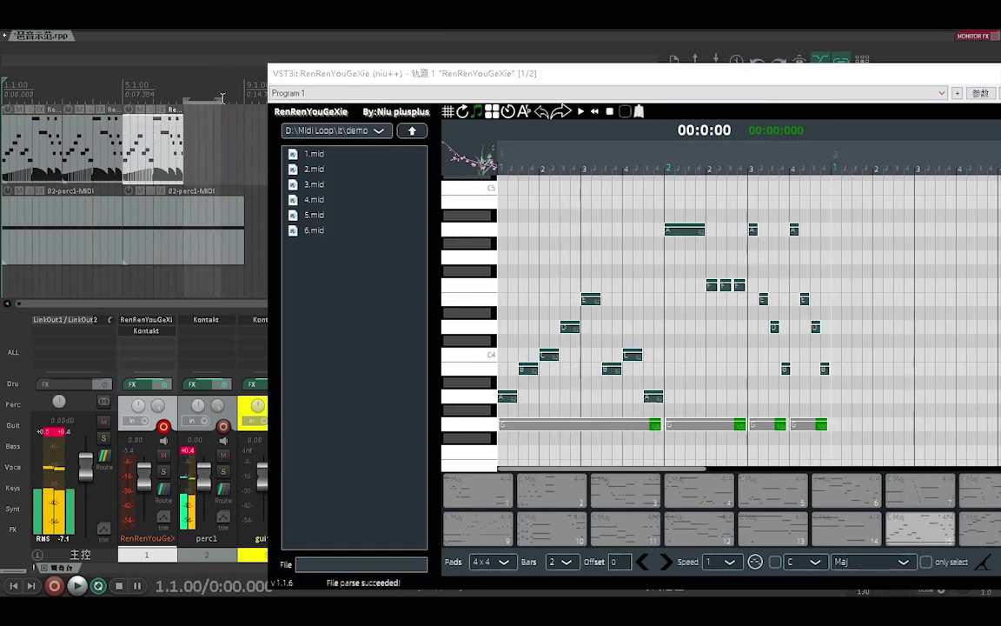
pyautogui.press('space')
pyautogui.press('space')
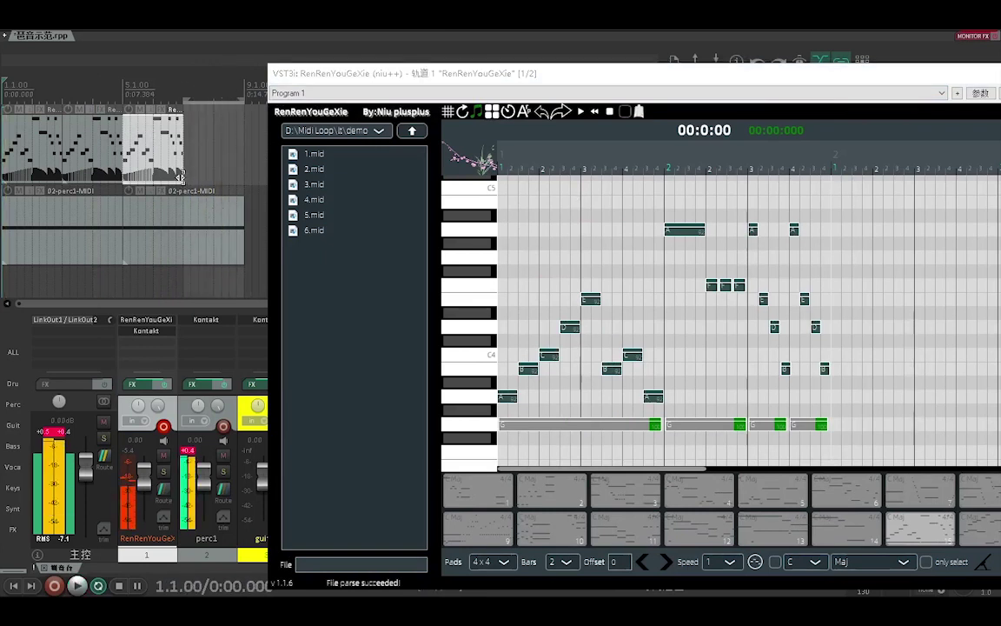
pyautogui.click(180, 280)
pyautogui.press('space')
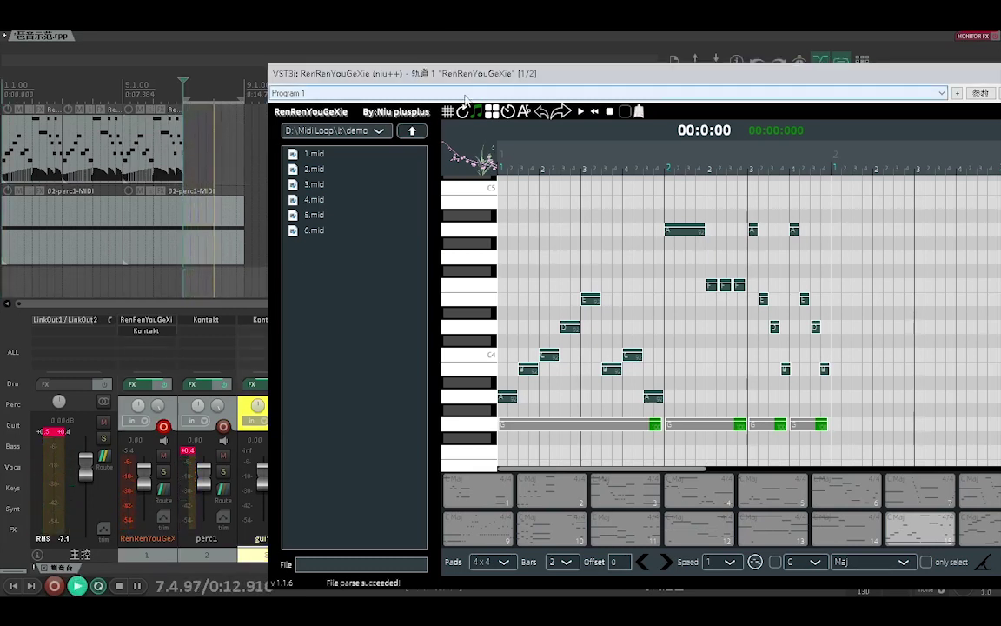
# Split the second perc1 item at bar 7 and resume playback.
pyautogui.click(202, 233)
pyautogui.click(182, 235)
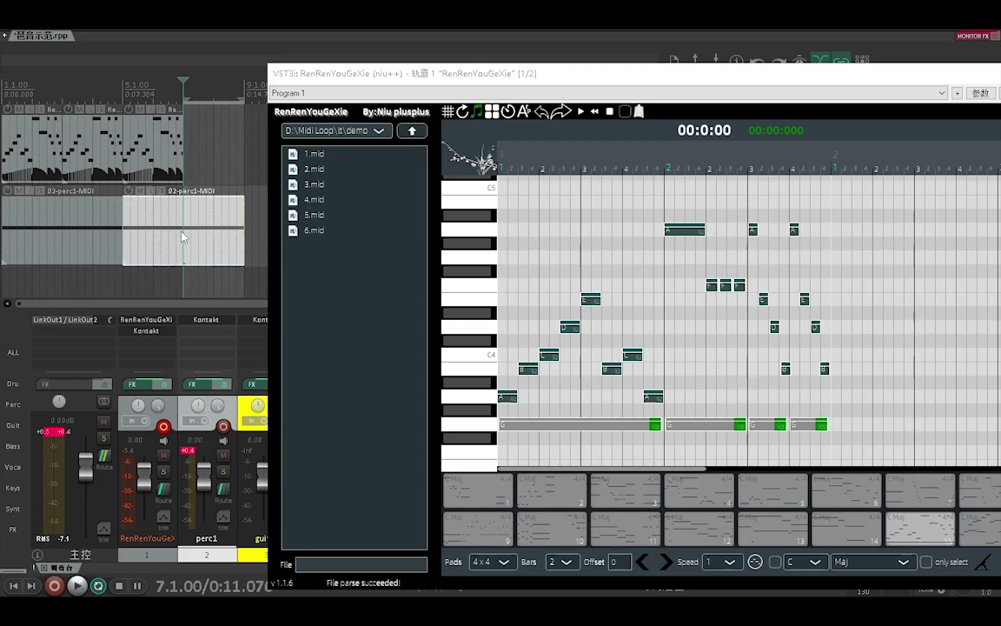
pyautogui.press('s')
pyautogui.press('space')
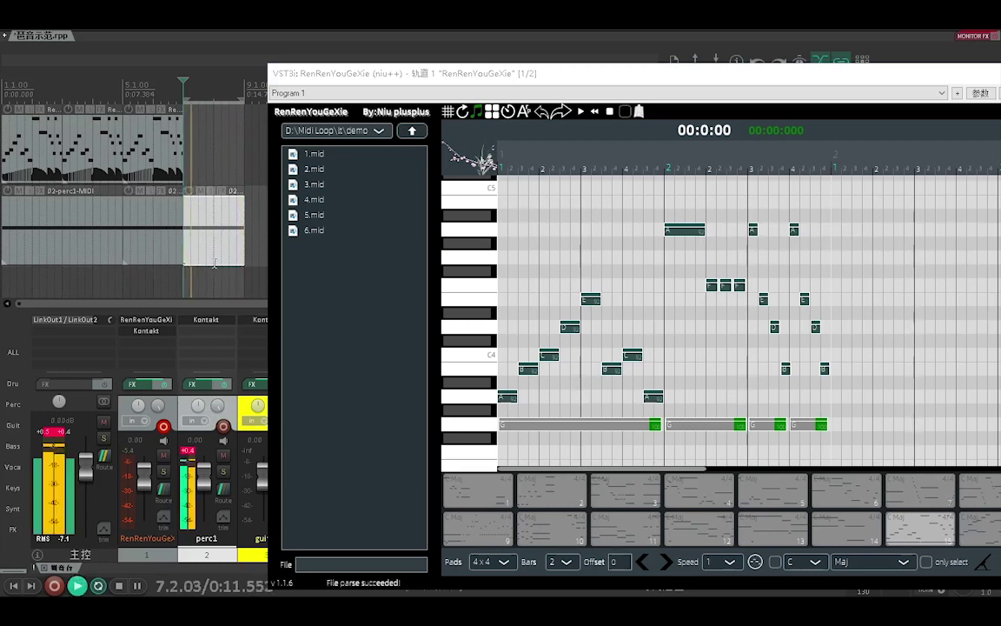
# Load pad 16 in the plugin and split its C#4 note on beat 4 of bar 1 into 3 notes.
pyautogui.moveTo(527, 77); pyautogui.dragTo(427, 63)
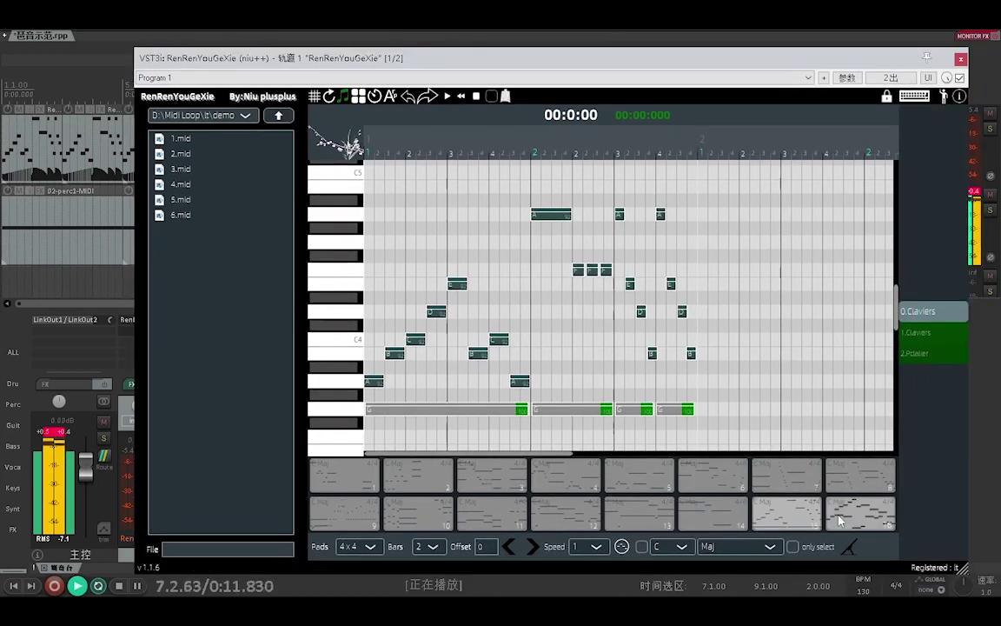
pyautogui.click(756, 465)
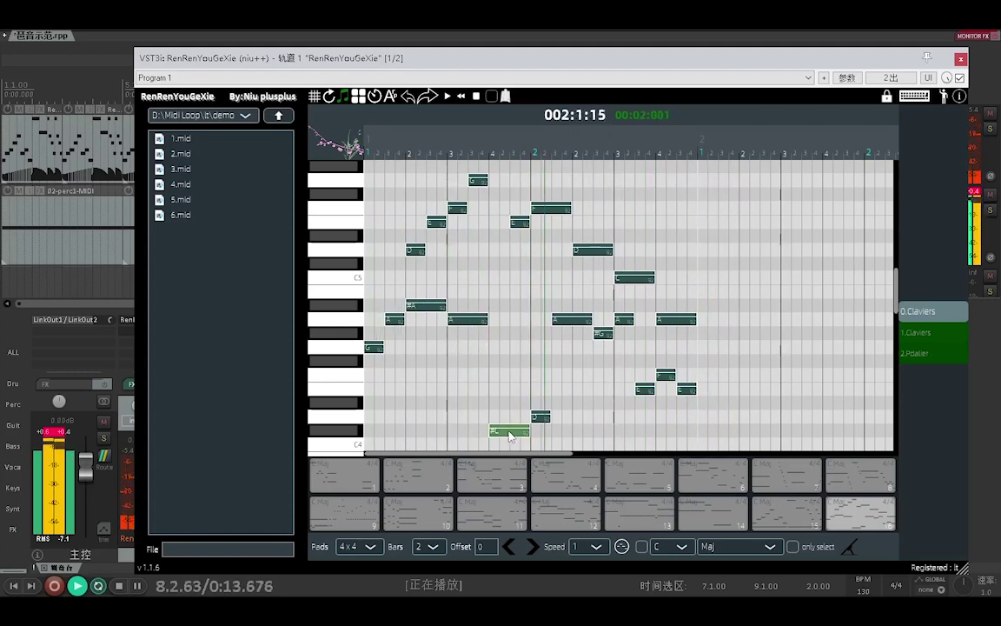
pyautogui.moveTo(510, 436)
pyautogui.scroll(-2, 573, 341)
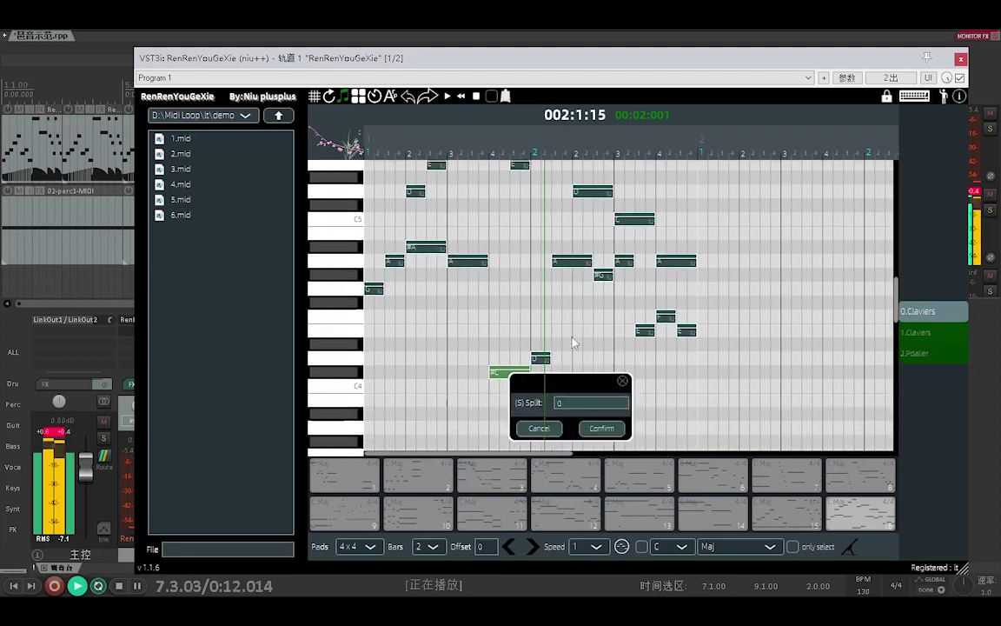
pyautogui.write('3')
pyautogui.click(602, 430)
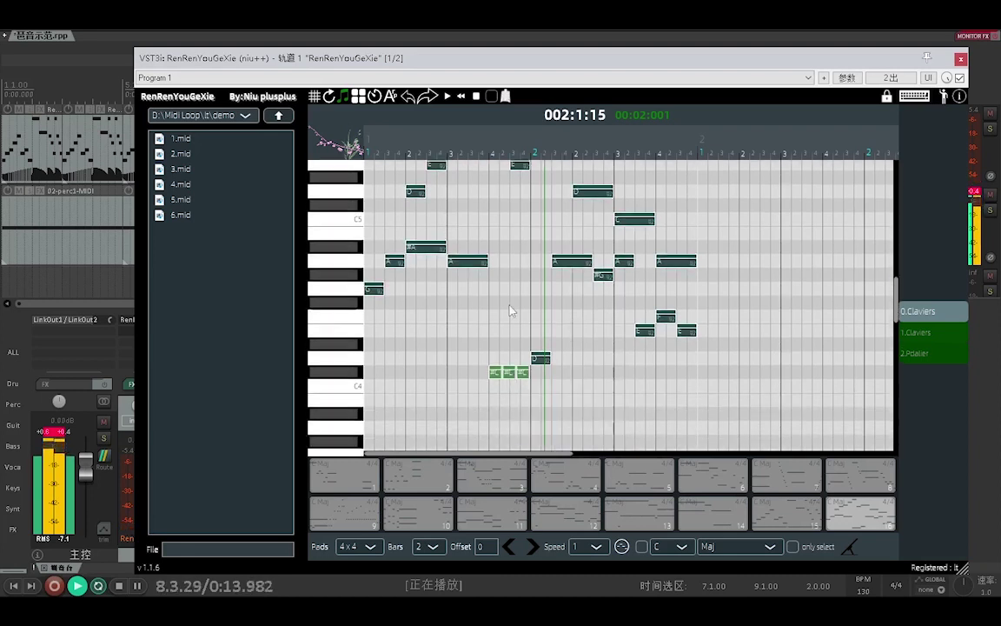
# Paste a copy of bar 1's beat 3 A4 note at the start of bar 3, and split bar 1's long A#4 and A4 notes into 3 each.
pyautogui.click(468, 263)
pyautogui.hotkey('ctrl', 'v')
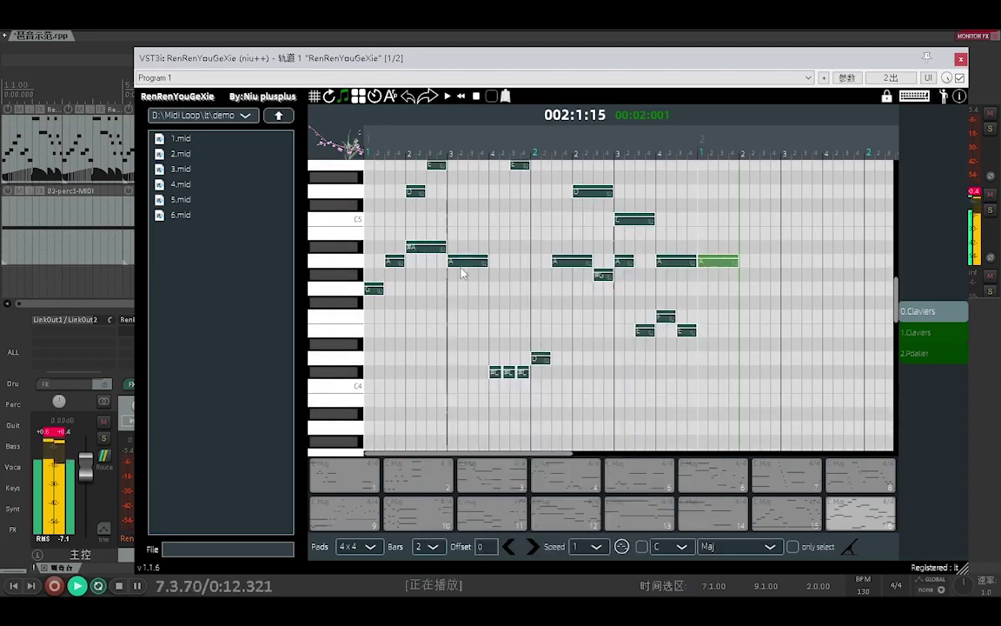
pyautogui.moveTo(426, 238); pyautogui.dragTo(468, 284)
pyautogui.write('s')
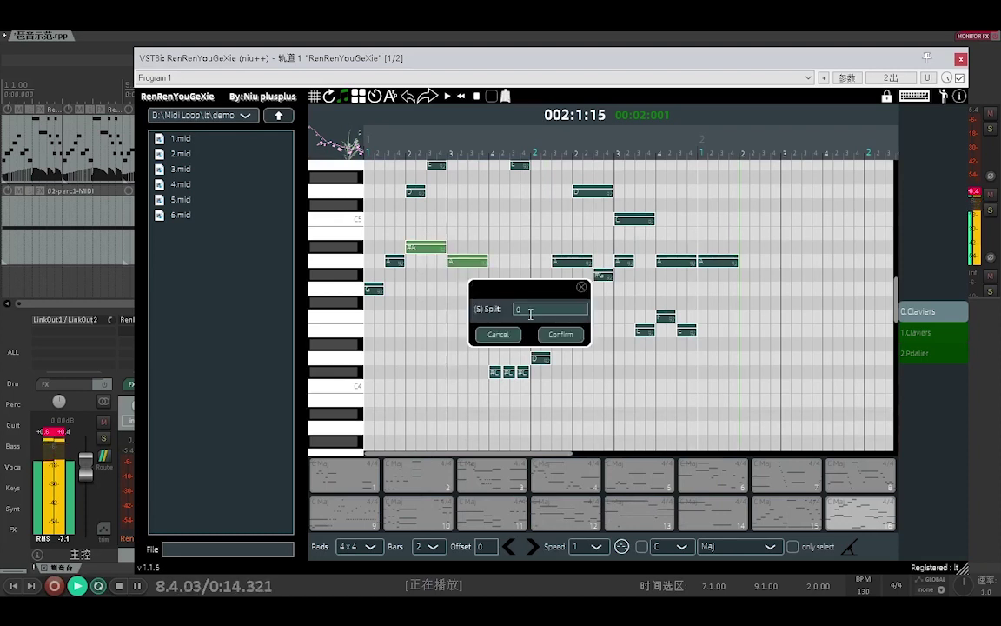
pyautogui.write('3')
pyautogui.click(557, 336)
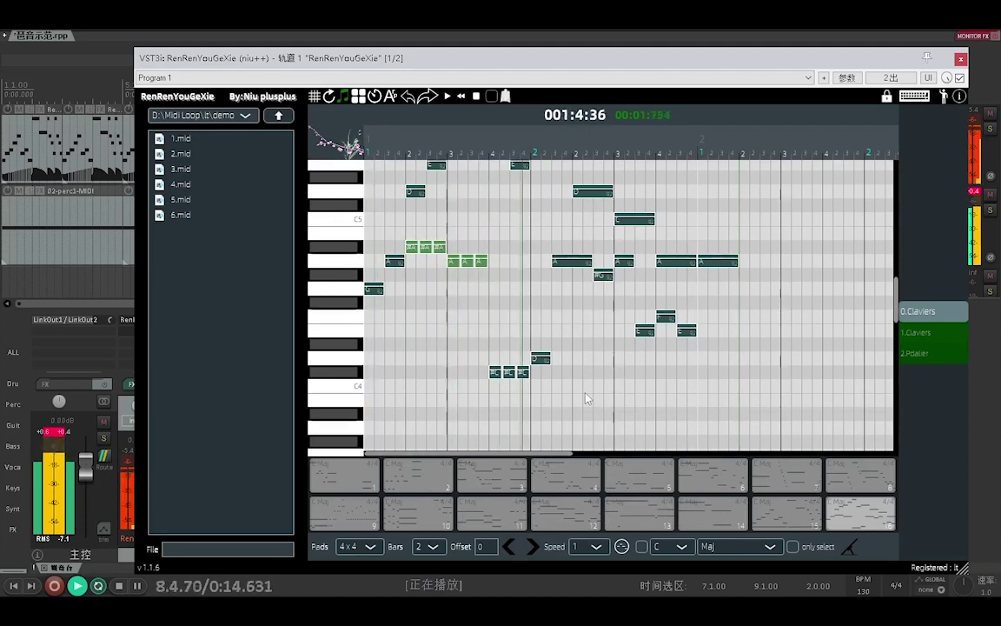
# Split the first A4 note in bar 2 and the A4 note at the start of bar 3 into 3 notes each.
pyautogui.click(581, 261)
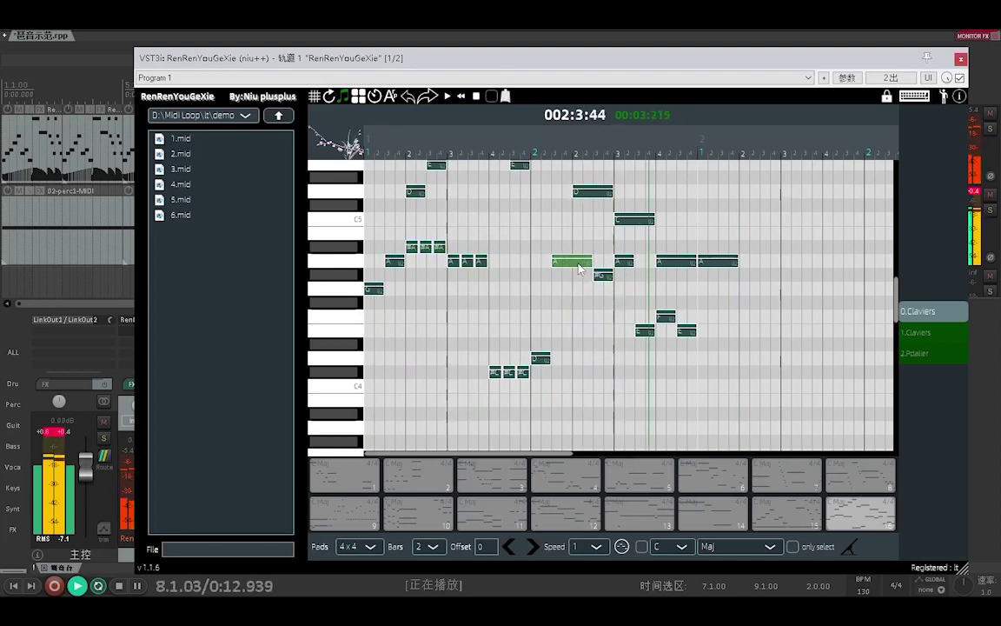
pyautogui.press('s')
pyautogui.click(649, 319)
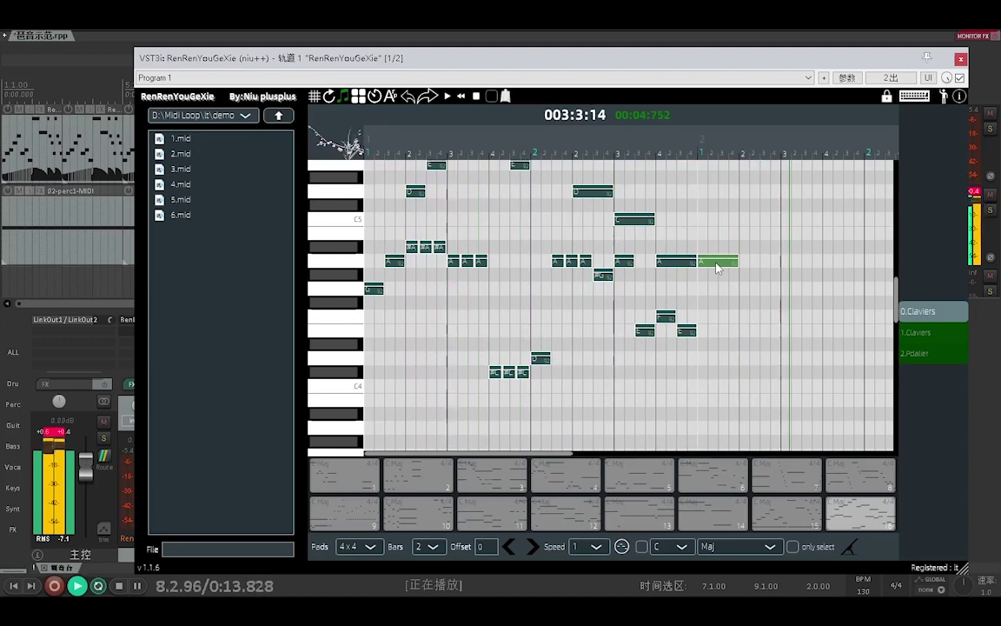
pyautogui.press('s')
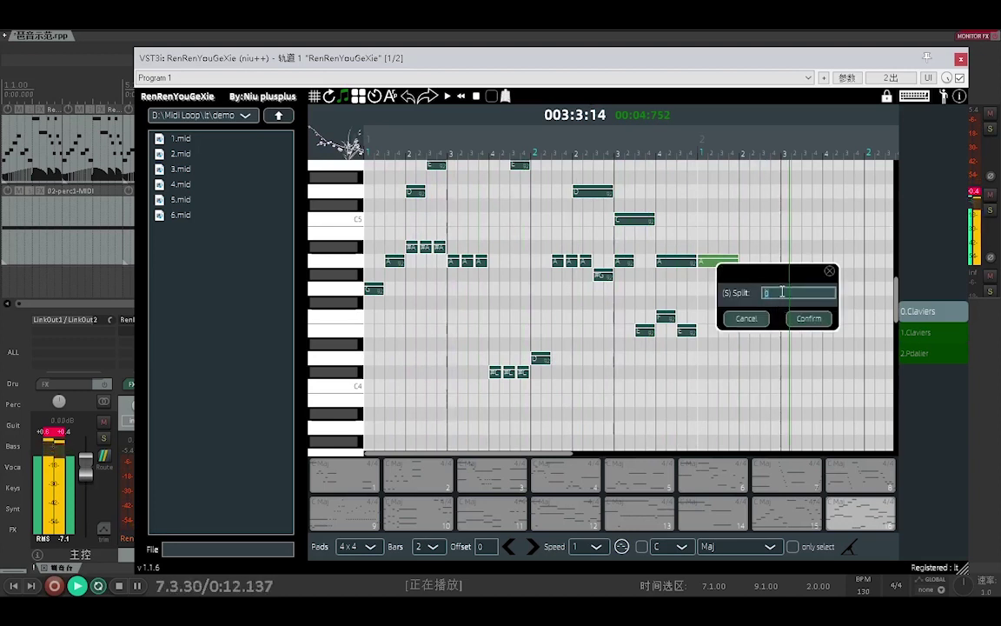
pyautogui.write('3')
pyautogui.click(797, 319)
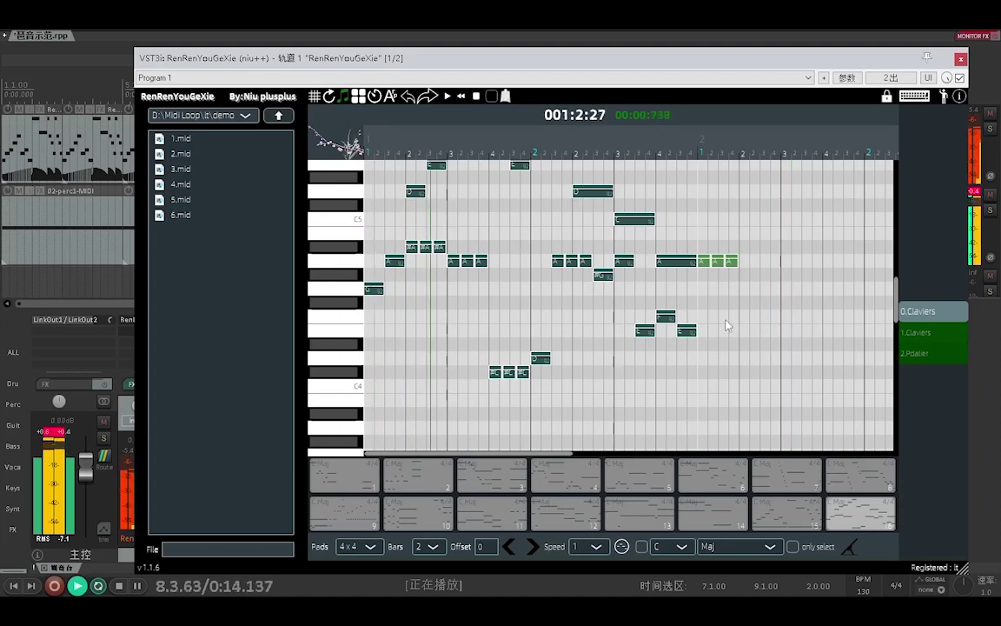
# Lengthen the last of the three split A4 notes in bar 3 to about one beat.
pyautogui.click(744, 262)
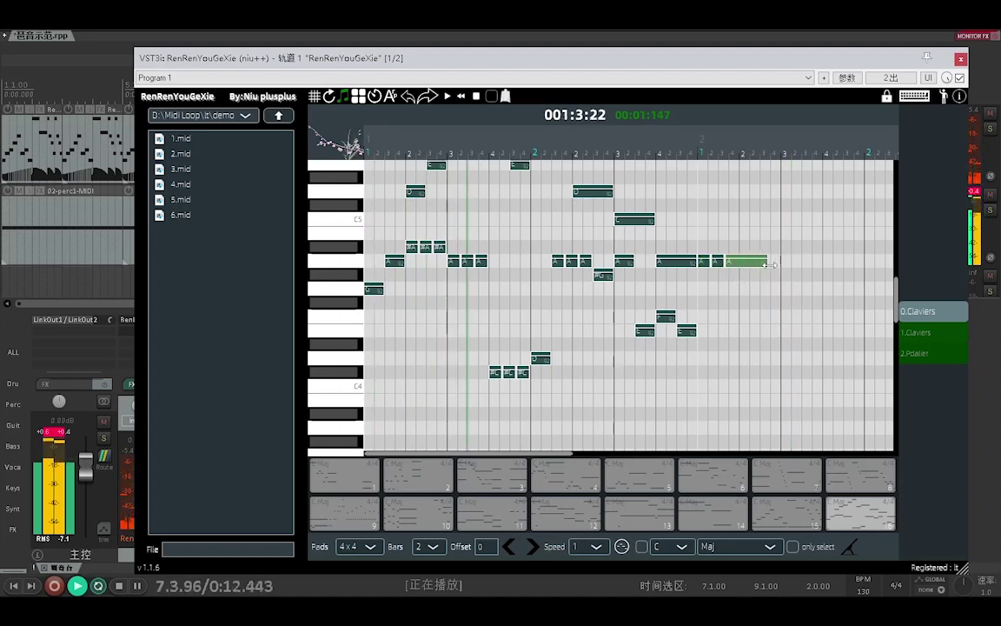
pyautogui.click(704, 260)
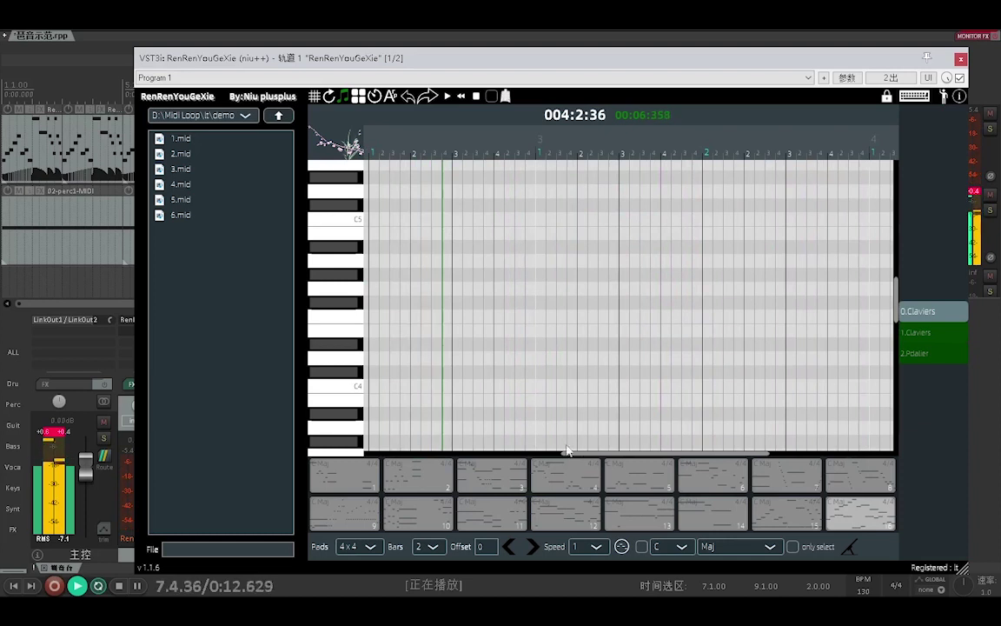
pyautogui.moveTo(587, 453); pyautogui.dragTo(453, 452)
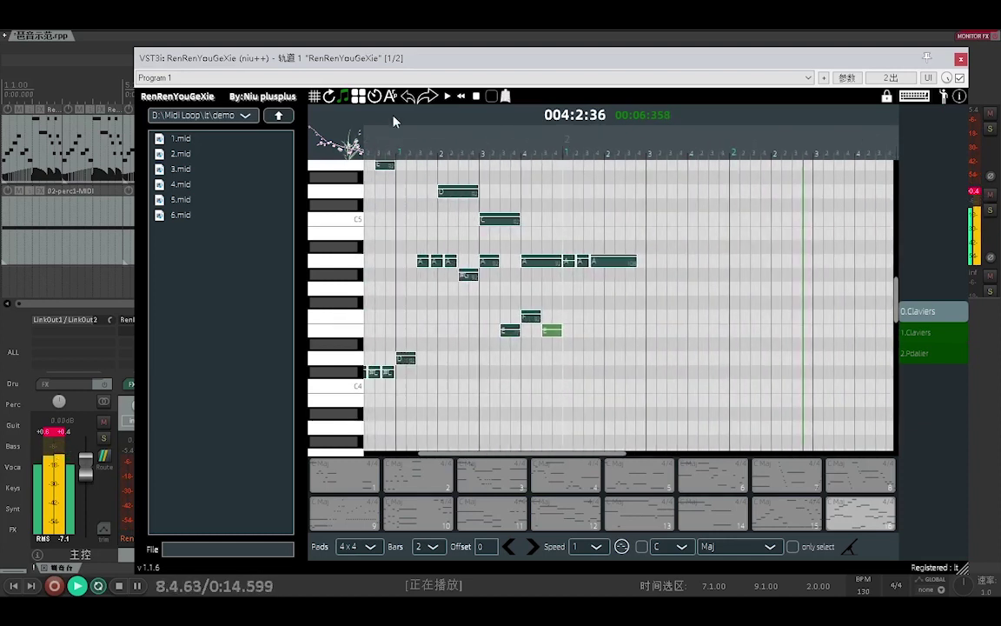
# Shrink the plugin window and move it aside so that the timeline up to bar 9 and the pads are both accessible.
pyautogui.moveTo(359, 57); pyautogui.dragTo(425, 36)
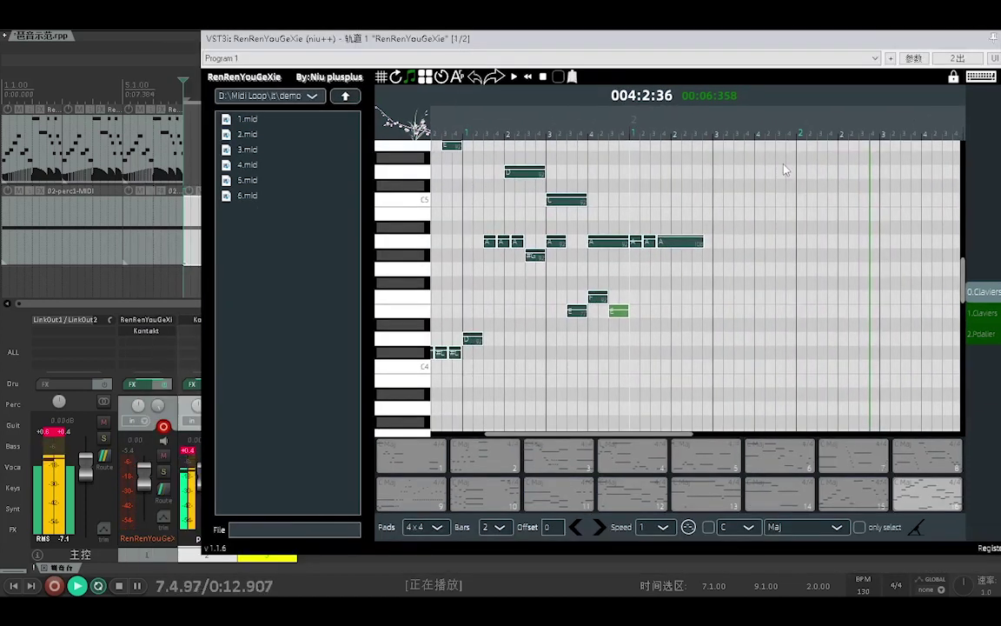
pyautogui.moveTo(573, 38); pyautogui.dragTo(461, 46)
pyautogui.moveTo(915, 556); pyautogui.dragTo(838, 475)
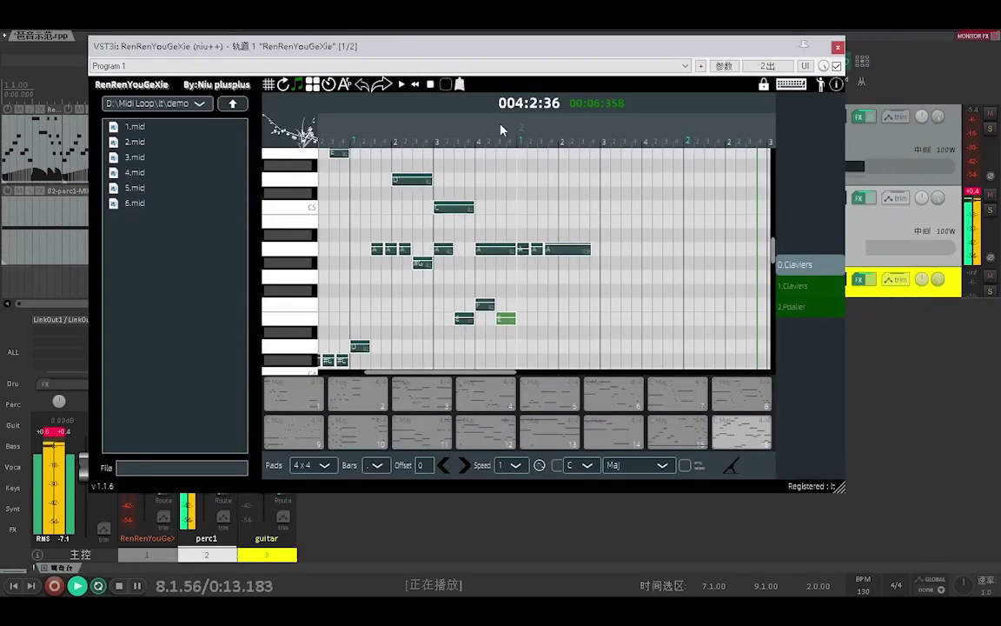
pyautogui.moveTo(501, 46); pyautogui.dragTo(733, 79)
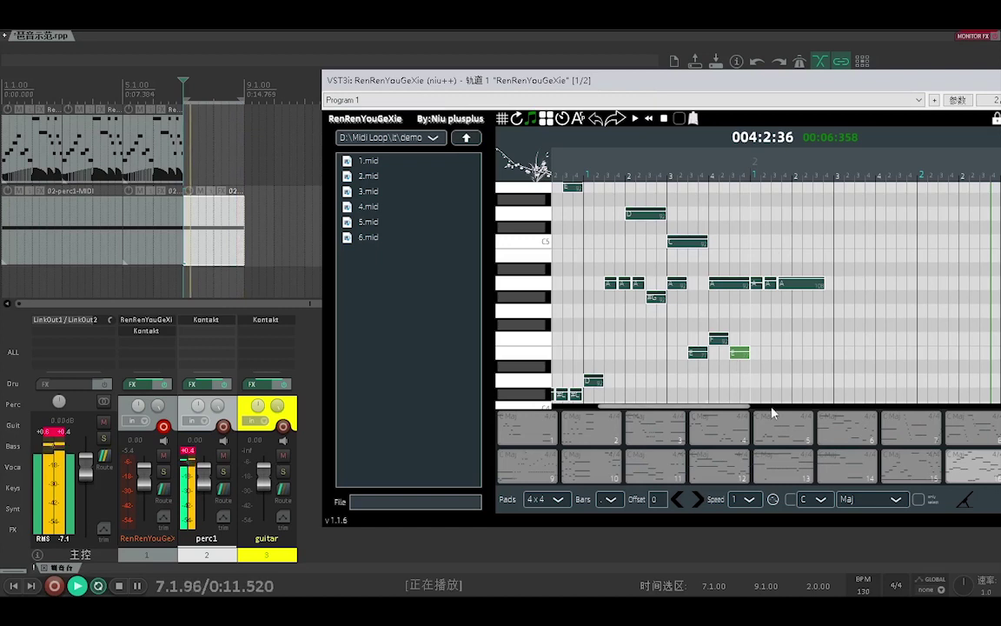
# Export pad 16 to bar 7 of the RenRenYouGeXie track and trim the new item to end at bar 9.
pyautogui.moveTo(838, 426); pyautogui.dragTo(166, 146)
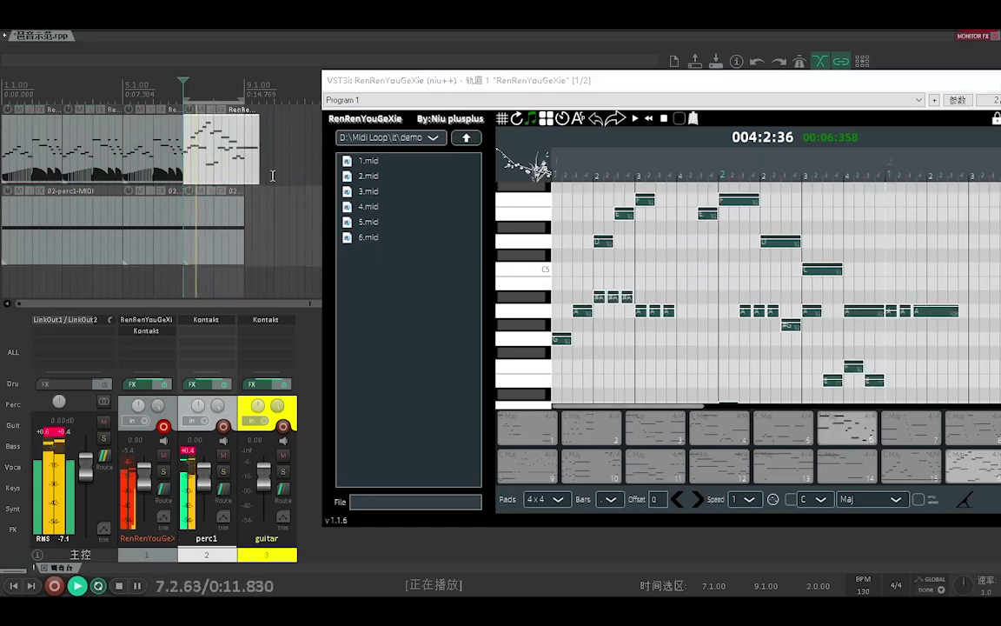
pyautogui.moveTo(259, 165); pyautogui.dragTo(244, 165)
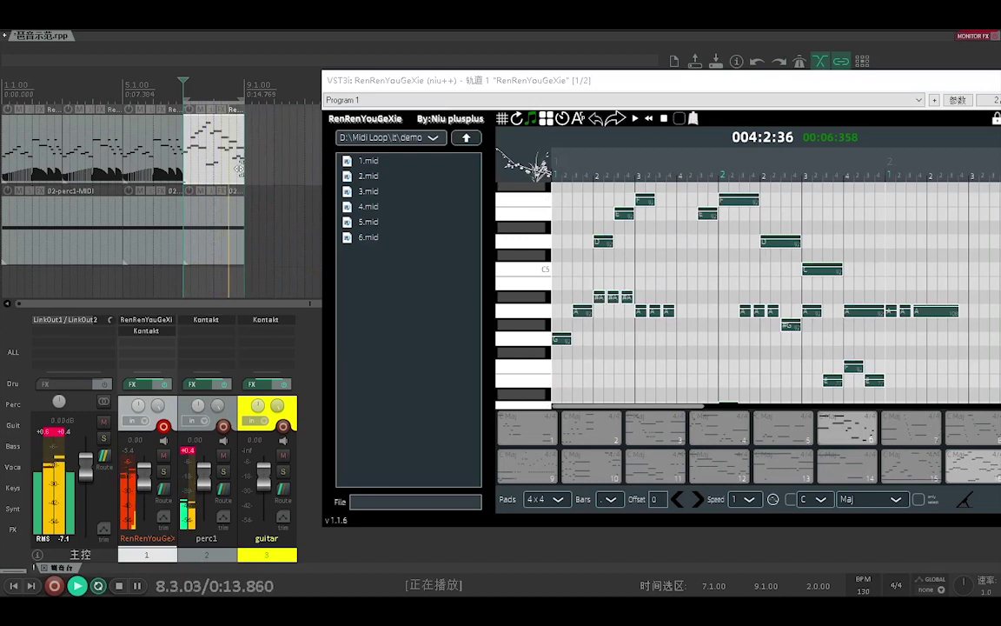
pyautogui.press('space')
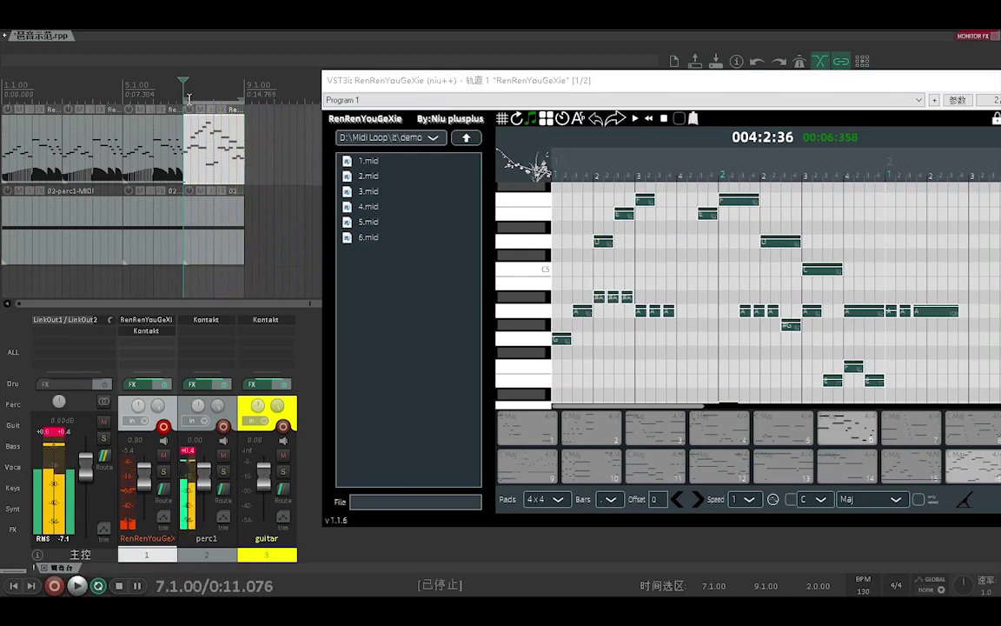
# Extend the time selection to run from 1.1.00 to 9.1.00 and play the arrangement from the start.
pyautogui.moveTo(185, 99); pyautogui.dragTo(3, 85)
pyautogui.press('space')
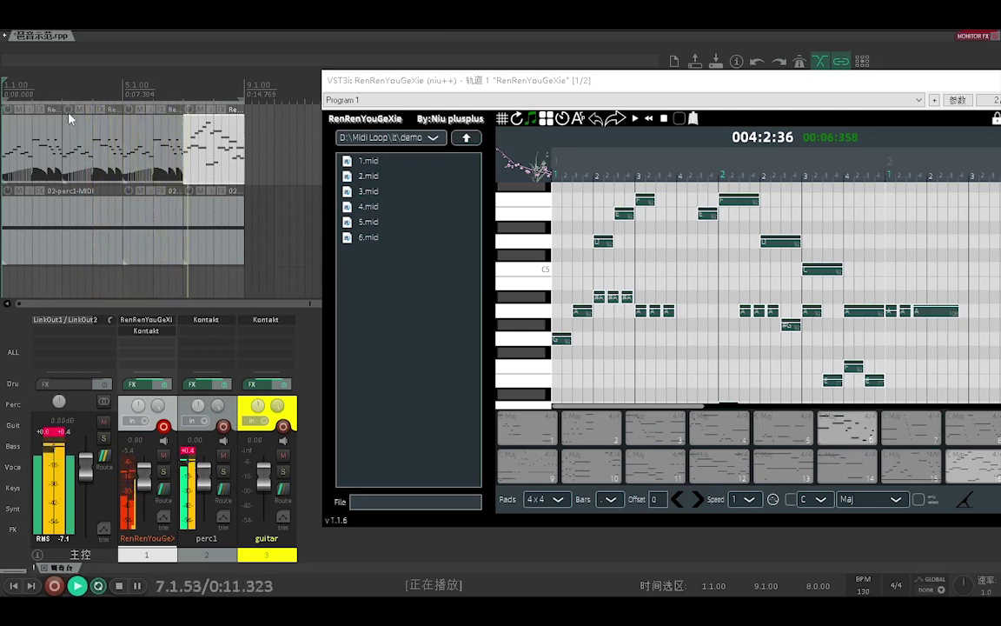
pyautogui.press('space')
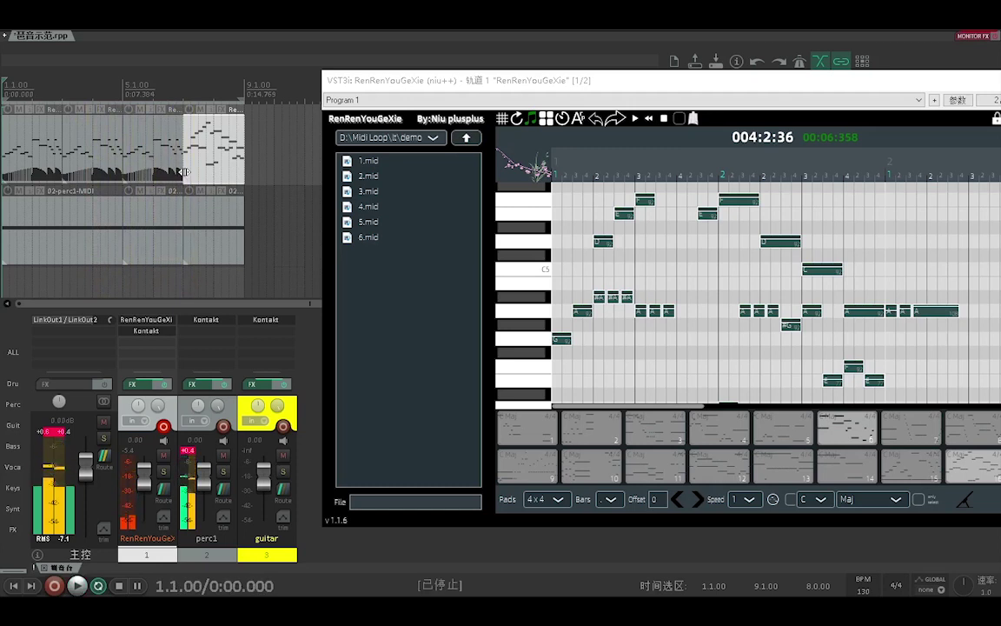
# Add a higher 07 volume point at the very end of the bars 5–6 MIDI item and play on from bar 7.
pyautogui.doubleClick(177, 174)
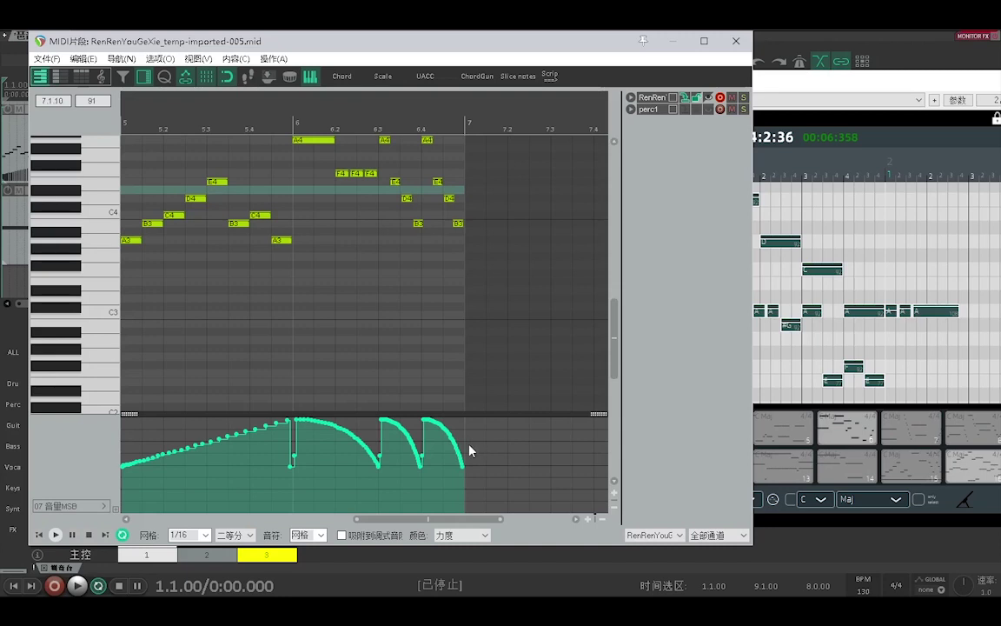
pyautogui.scroll(10, 466, 370)
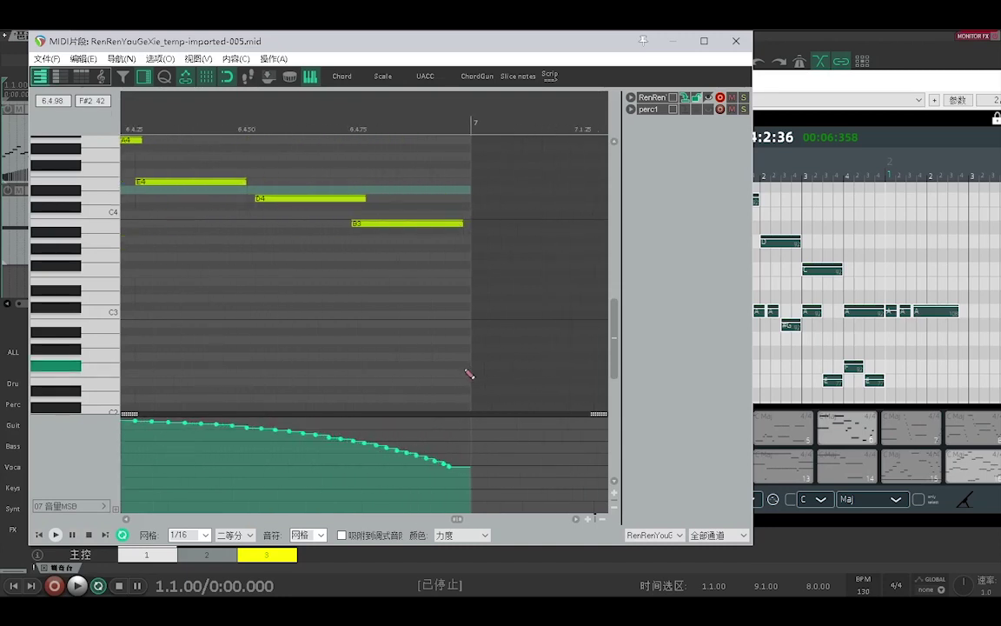
pyautogui.scroll(2, 469, 374)
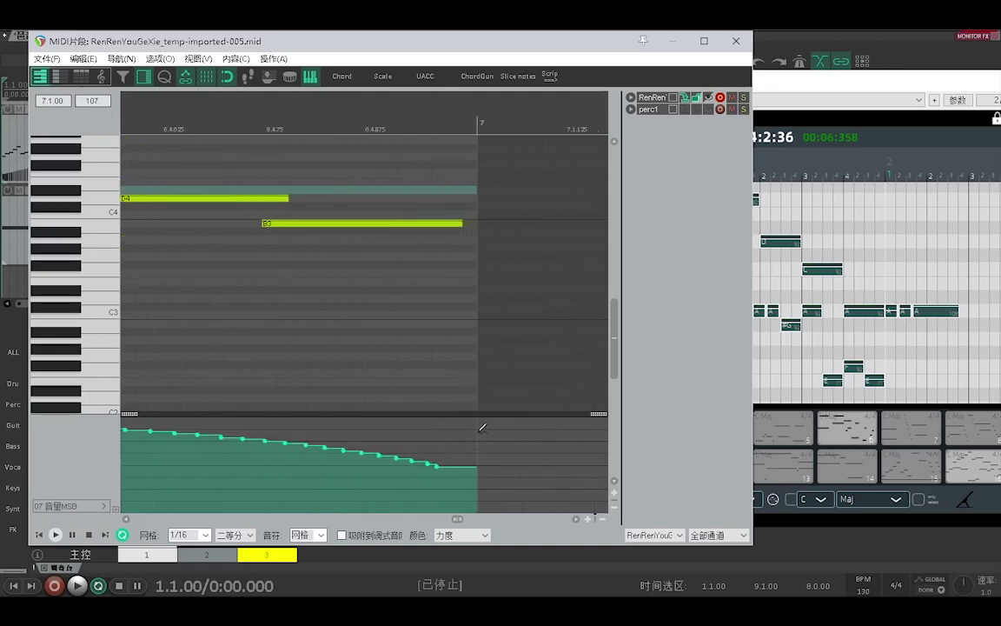
pyautogui.click(475, 467)
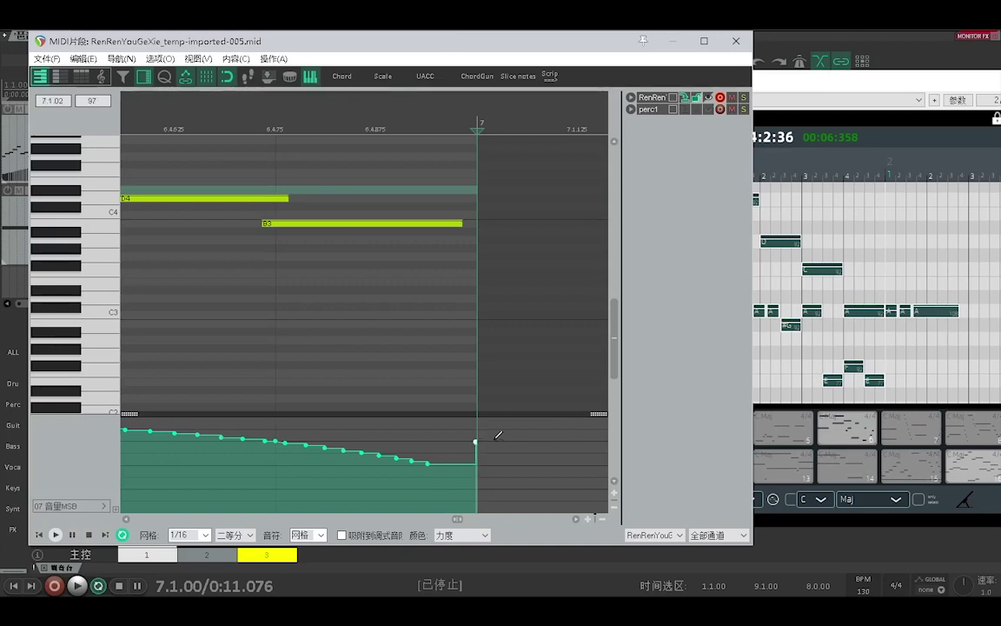
pyautogui.press('space')
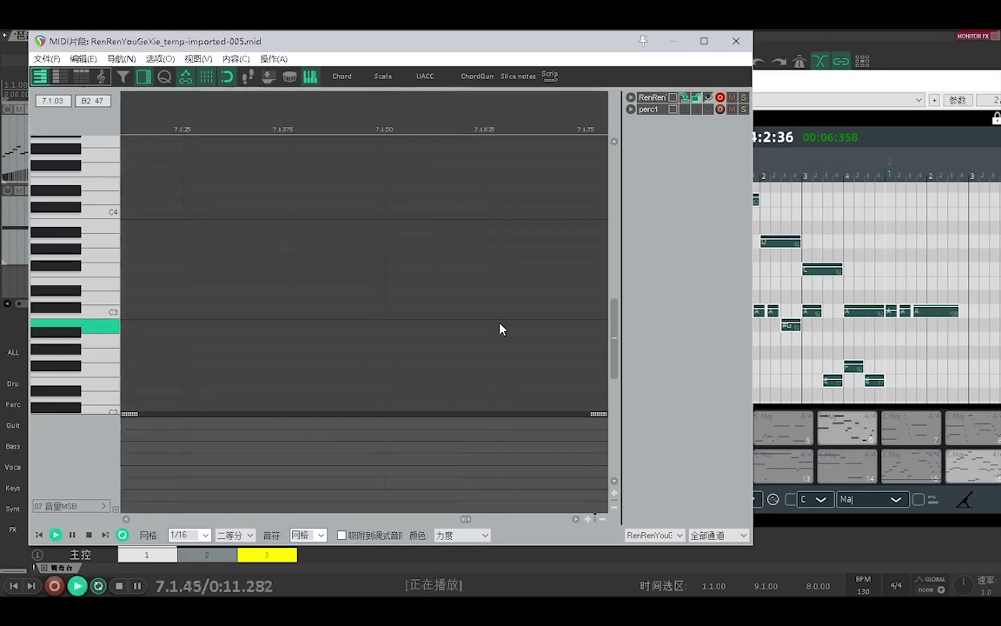
pyautogui.click(735, 40)
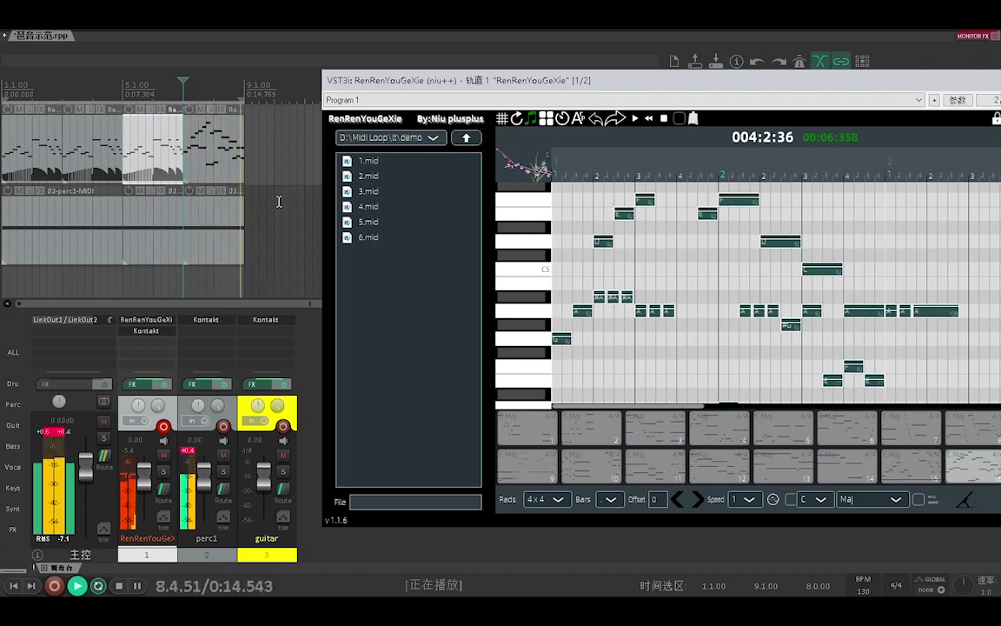
# Open the plugin's hot key reference, and reposition and enlarge the plugin window until the whole reference panel fits.
pyautogui.moveTo(423, 80); pyautogui.dragTo(114, 81)
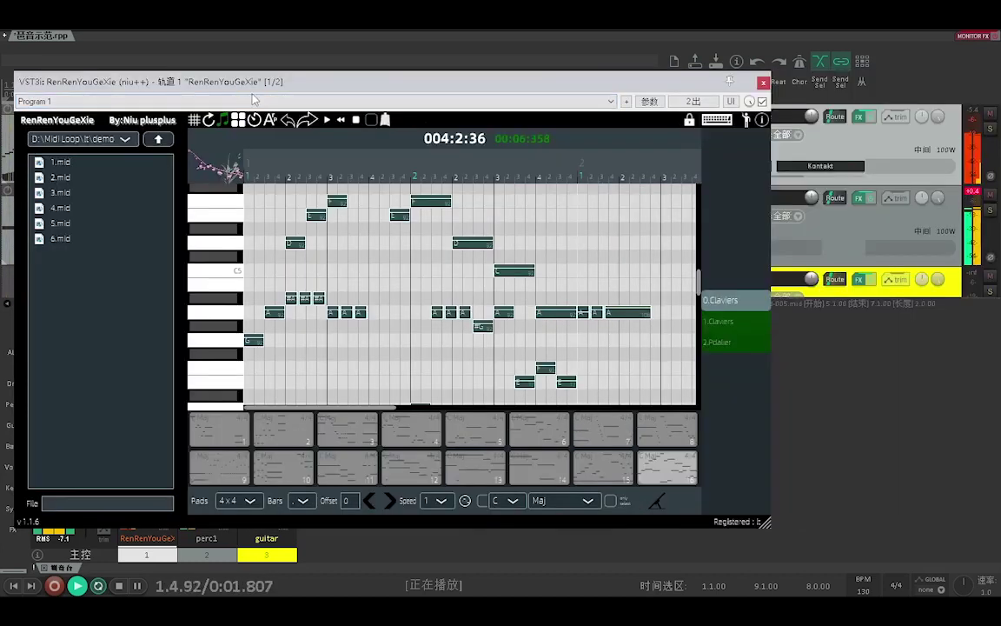
pyautogui.moveTo(275, 89); pyautogui.dragTo(368, 85)
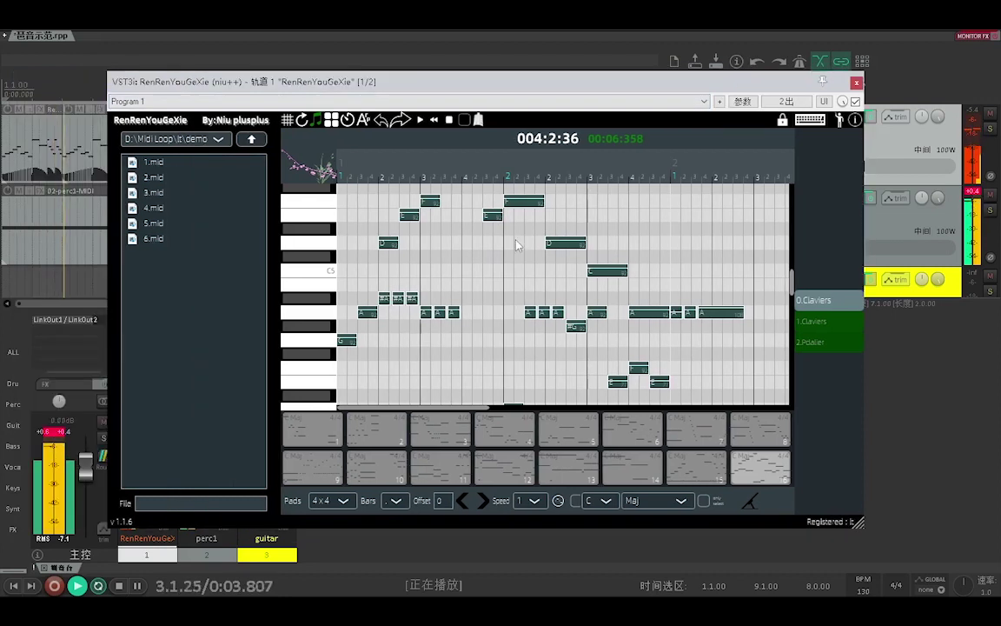
pyautogui.click(810, 119)
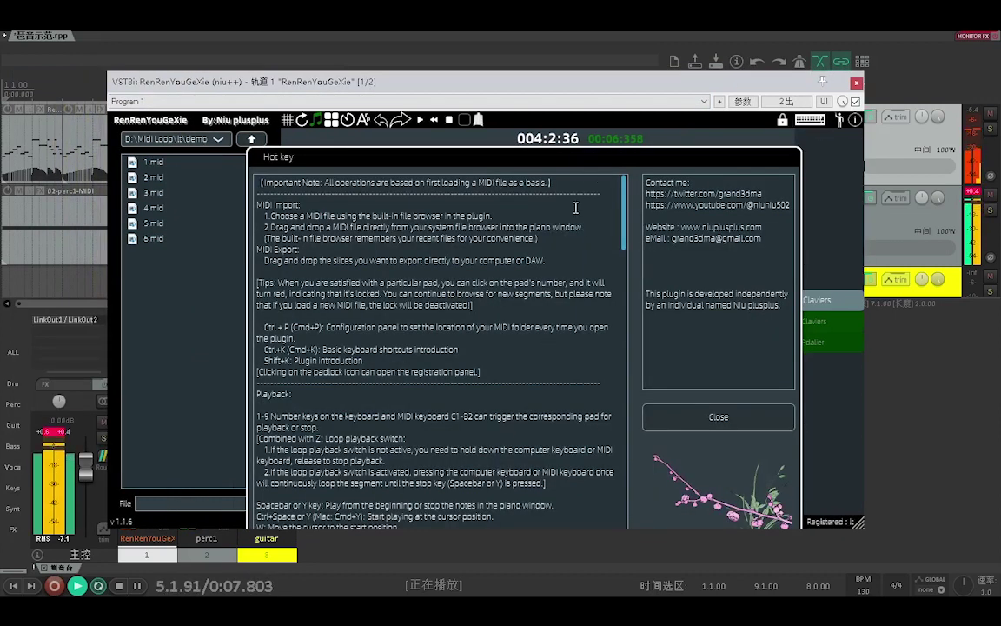
pyautogui.moveTo(526, 84); pyautogui.dragTo(529, 53)
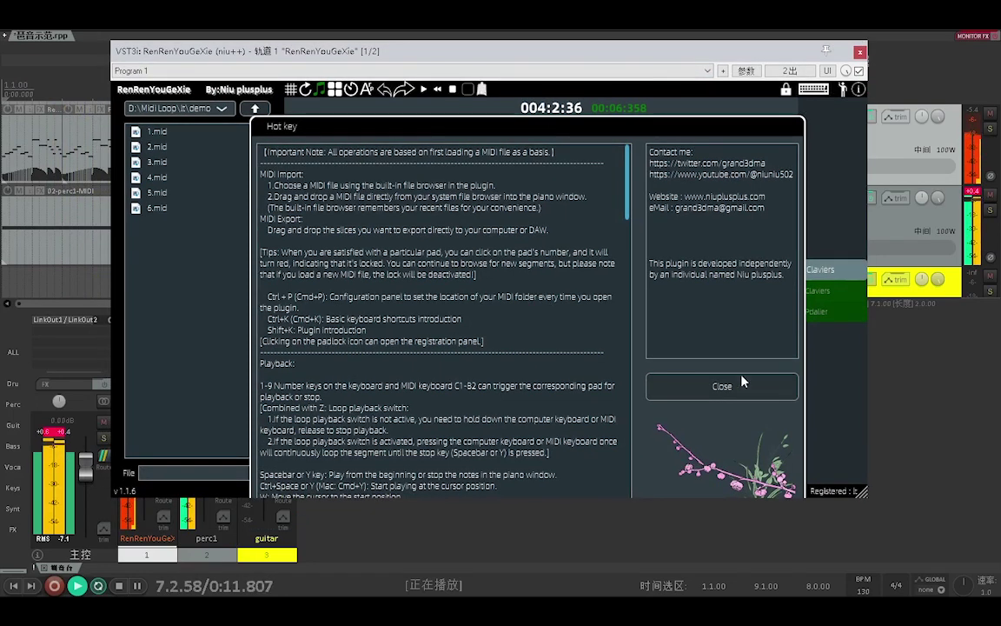
pyautogui.moveTo(865, 492); pyautogui.dragTo(911, 553)
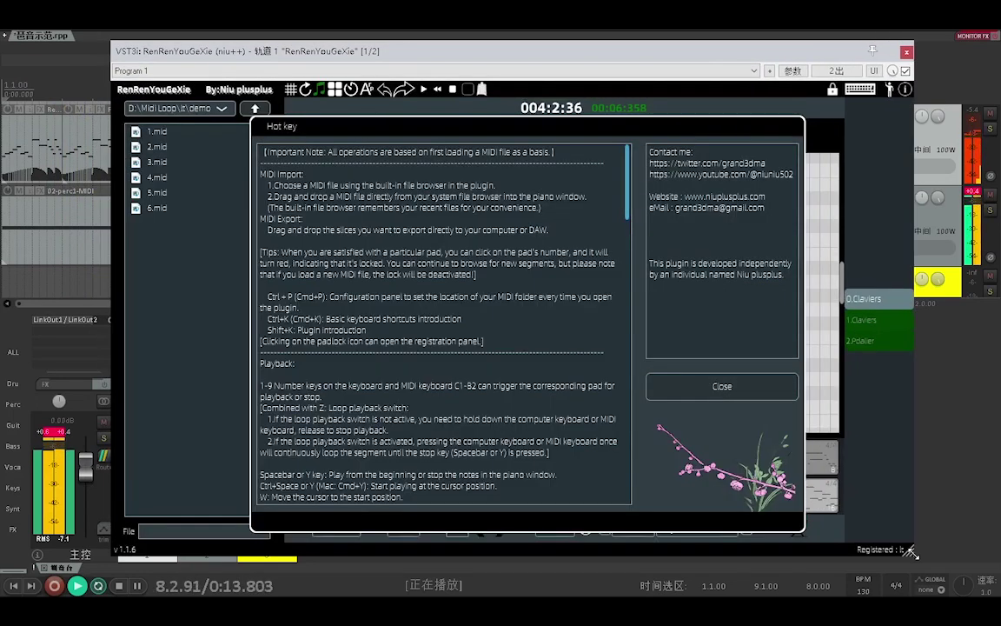
# Read through the hot key reference down to the MIDI CC panel operations, highlight the developer's contact details, and close the reference.
pyautogui.scroll(-4, 520, 307)
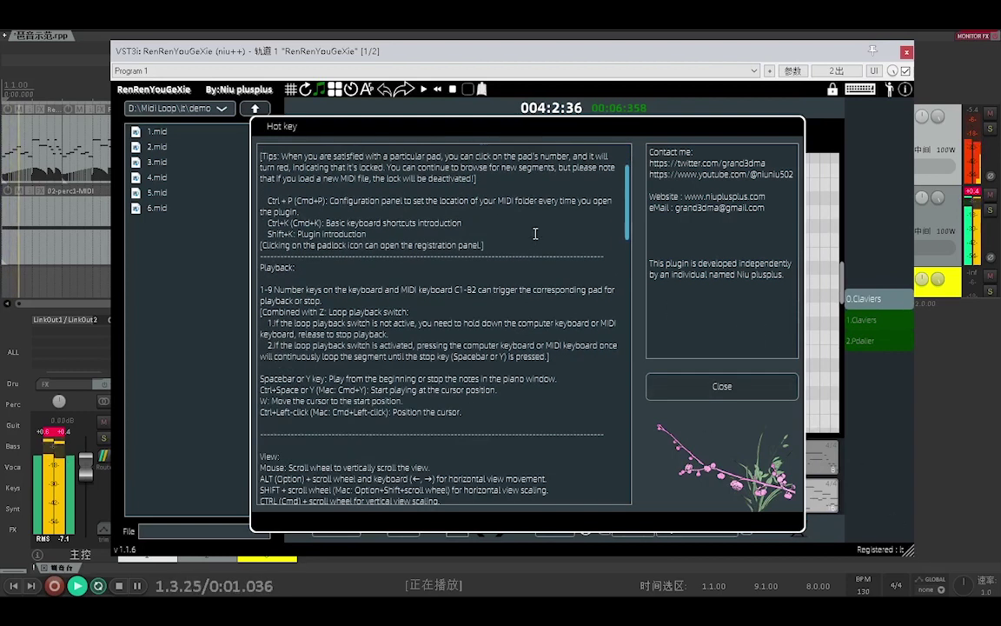
pyautogui.scroll(-7, 519, 307)
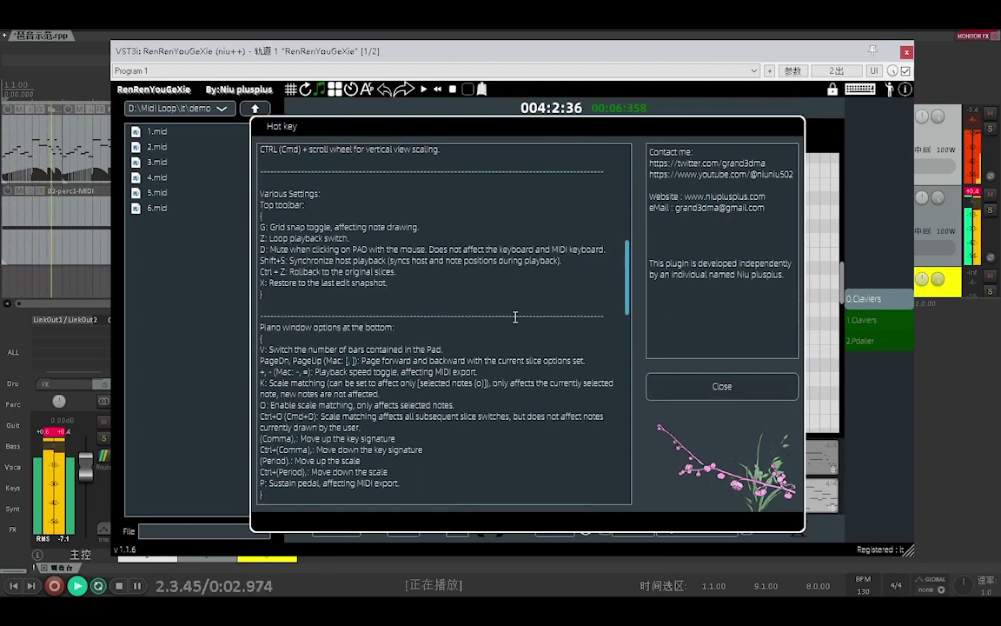
pyautogui.scroll(-10, 516, 317)
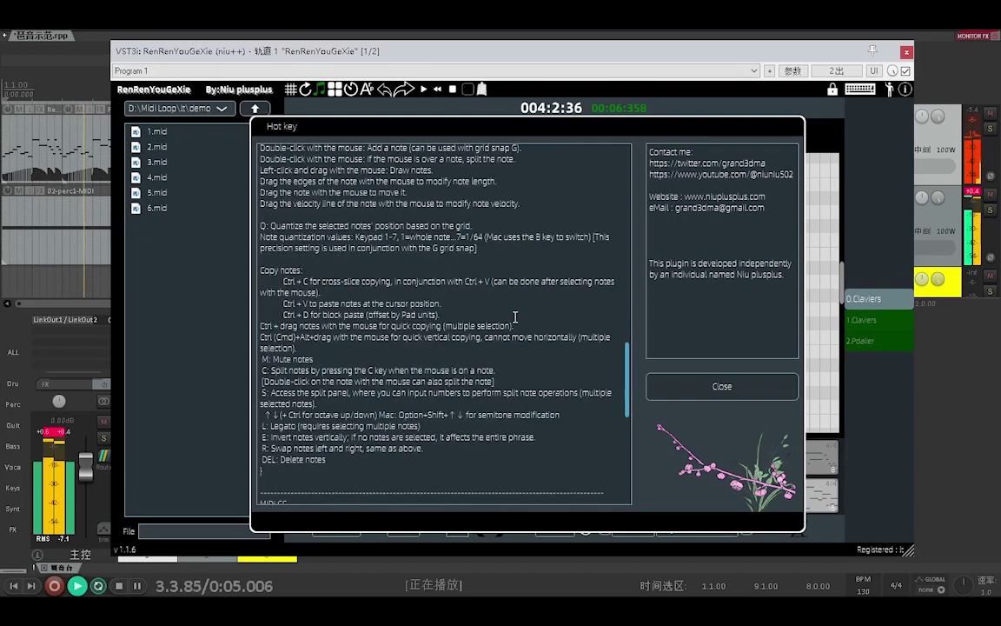
pyautogui.scroll(-4, 515, 317)
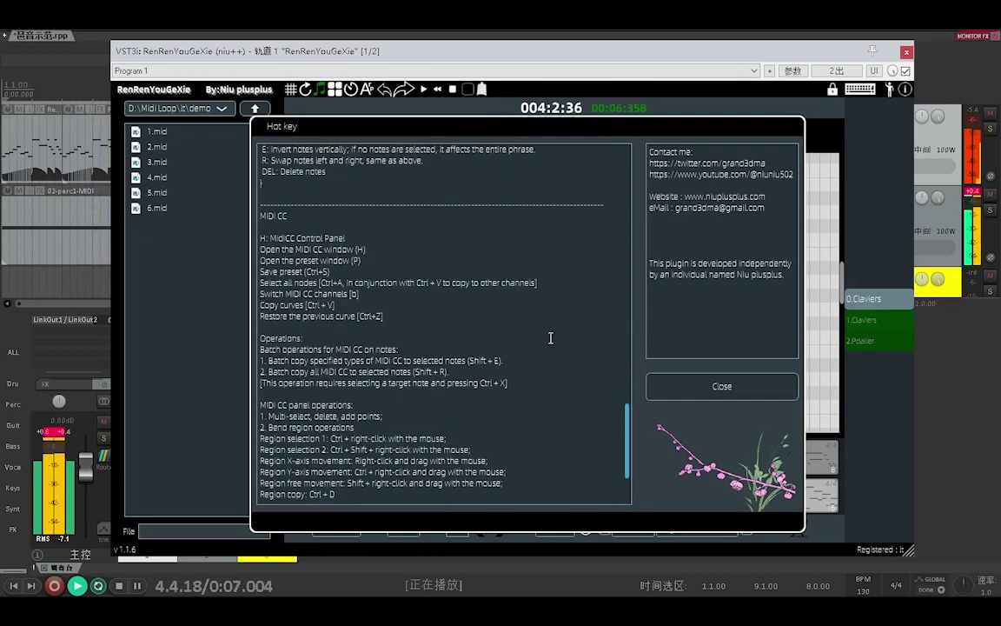
pyautogui.moveTo(769, 212); pyautogui.dragTo(662, 165)
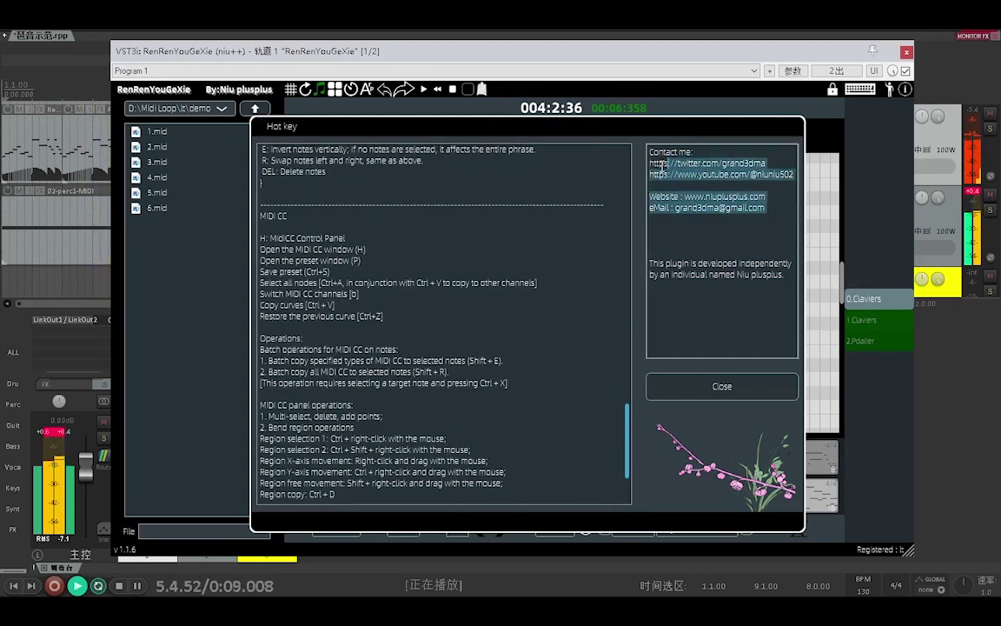
pyautogui.click(702, 385)
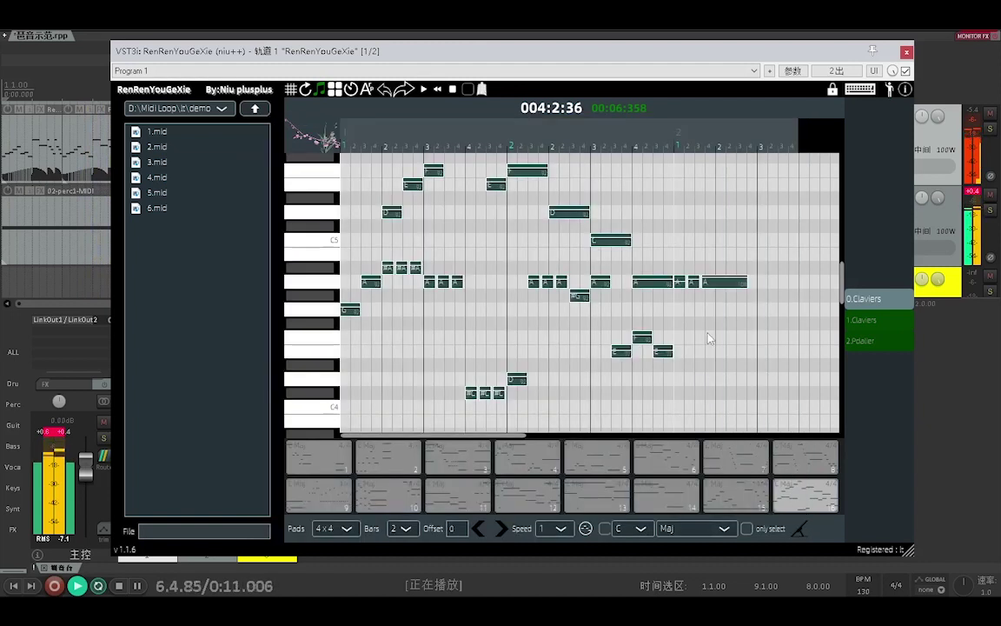
# Open the brief overview of the plugin's functionality.
pyautogui.click(889, 90)
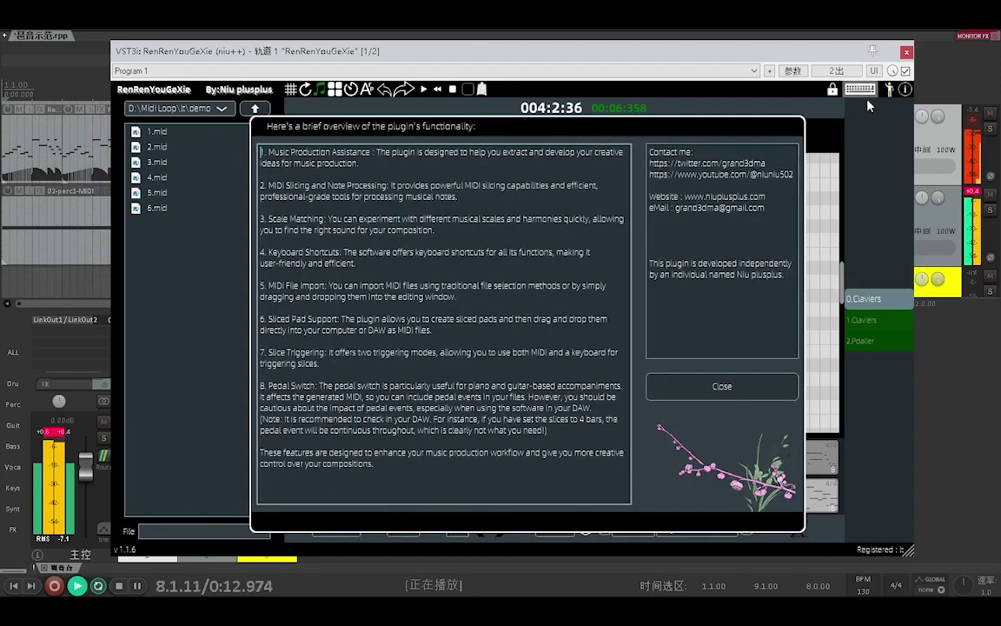